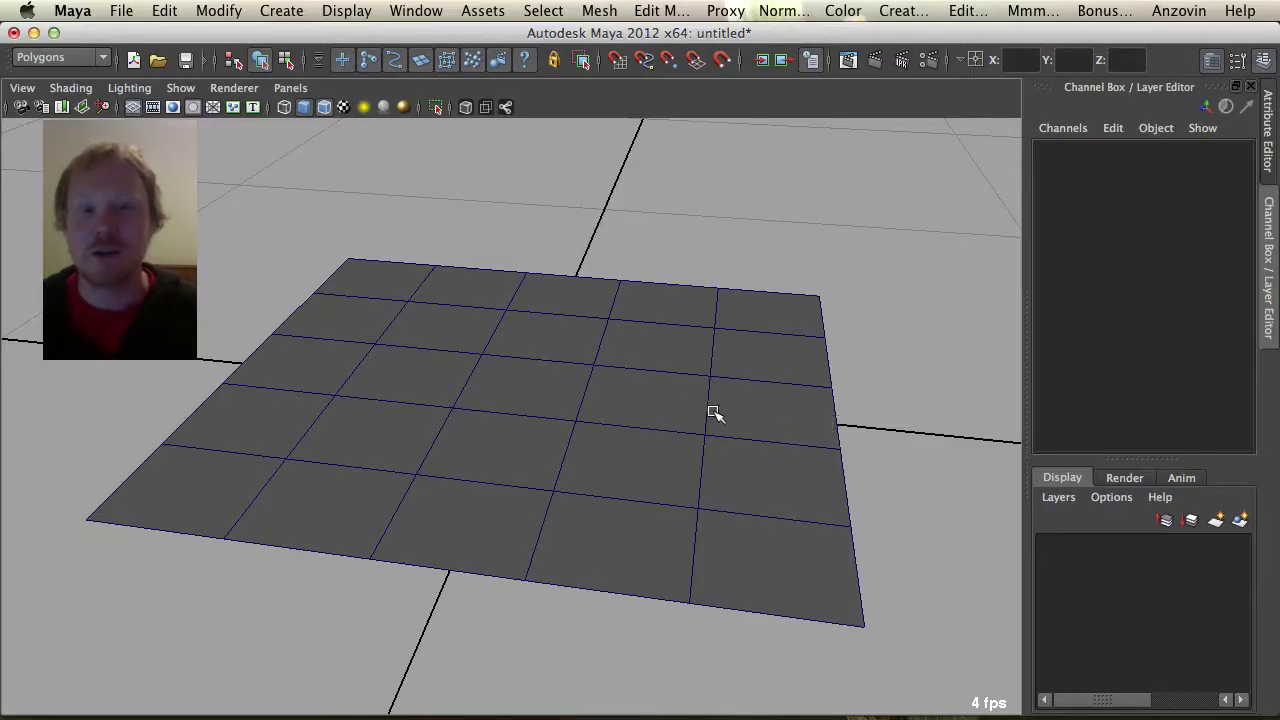
# Extrude a two-by-two block of the plane's inner faces and raise it about 0.12 units
pyautogui.keyDown('alt'); pyautogui.moveTo(623, 389); pyautogui.dragTo(626, 394); pyautogui.keyUp('alt')
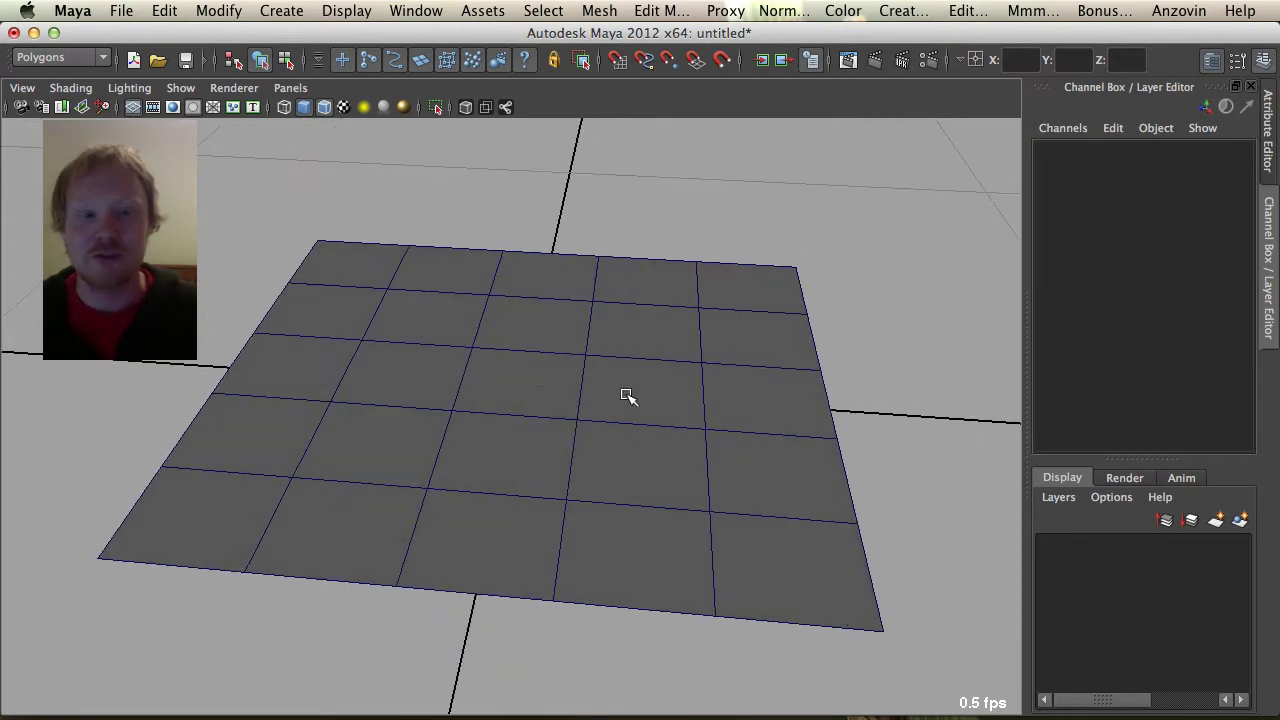
pyautogui.keyDown('alt'); pyautogui.moveTo(536, 433); pyautogui.dragTo(697, 530, button='right'); pyautogui.keyUp('alt')
pyautogui.click(610, 418)
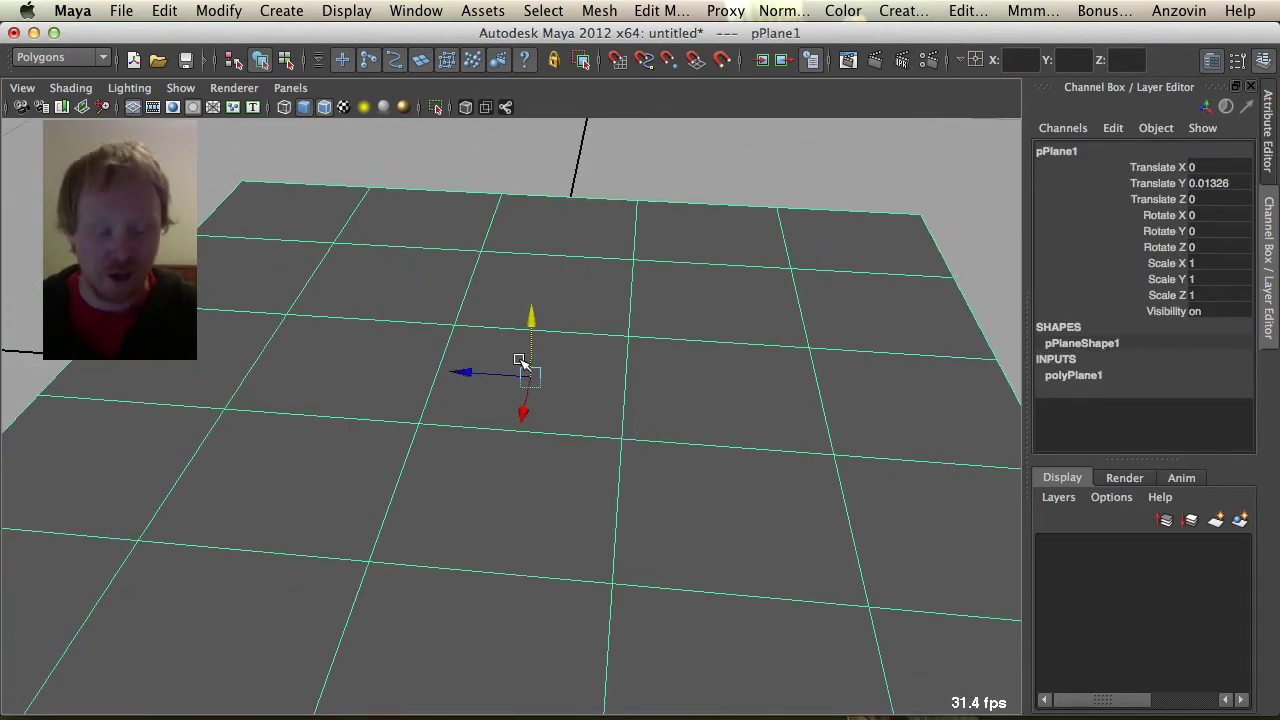
pyautogui.press('F11')
pyautogui.moveTo(434, 278); pyautogui.dragTo(478, 360)
pyautogui.keyDown('alt'); pyautogui.moveTo(498, 361); pyautogui.dragTo(506, 362); pyautogui.keyUp('alt')
pyautogui.hotkey('ctrl', 'e')
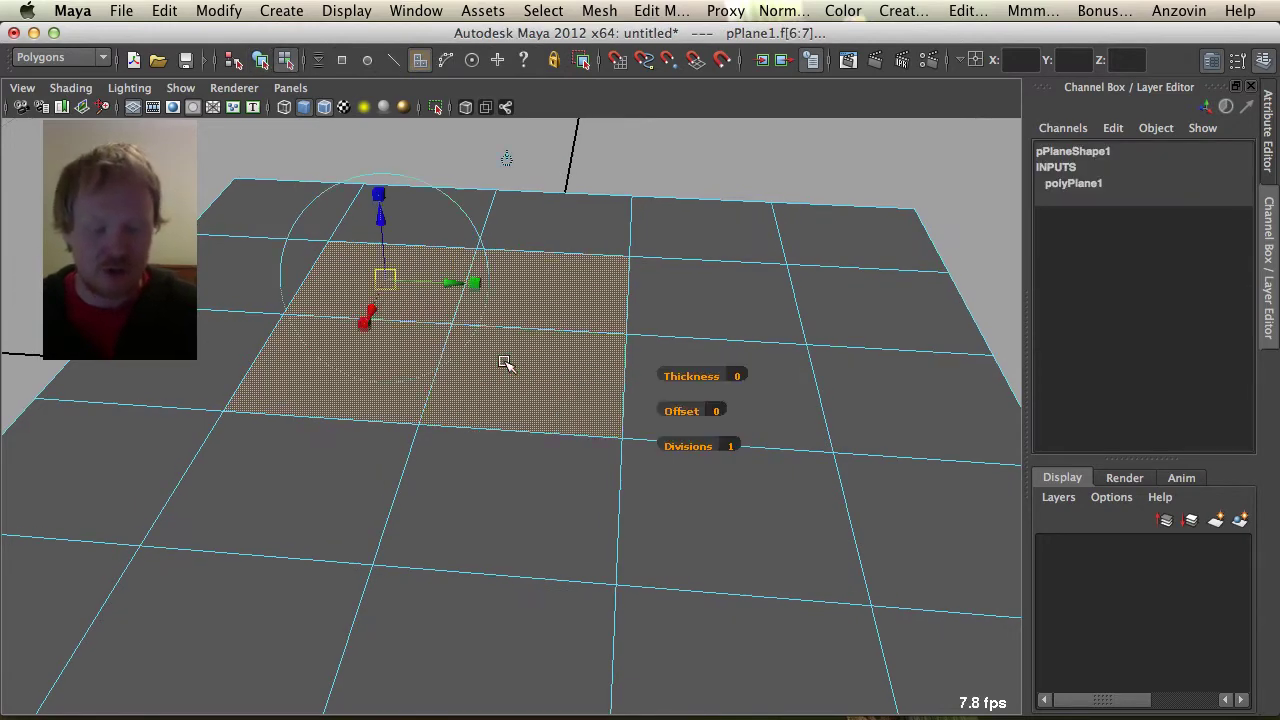
pyautogui.moveTo(383, 210); pyautogui.dragTo(377, 134)
pyautogui.keyDown('alt'); pyautogui.moveTo(536, 590); pyautogui.dragTo(509, 417, button='right'); pyautogui.keyUp('alt')
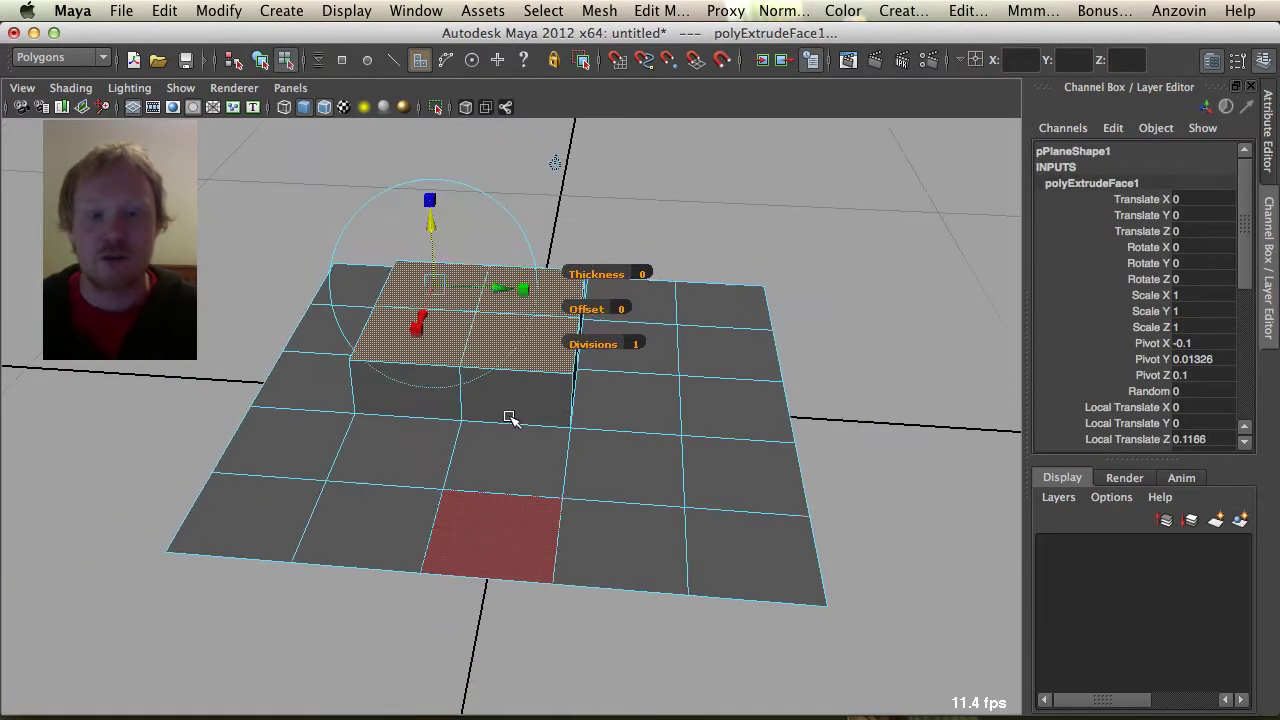
pyautogui.keyDown('alt'); pyautogui.moveTo(510, 418); pyautogui.dragTo(514, 363); pyautogui.keyUp('alt')
# Undo the raising of the extruded faces so they lie flush with the plane
pyautogui.moveTo(443, 271); pyautogui.dragTo(562, 411)
pyautogui.press('z')
pyautogui.press('z')
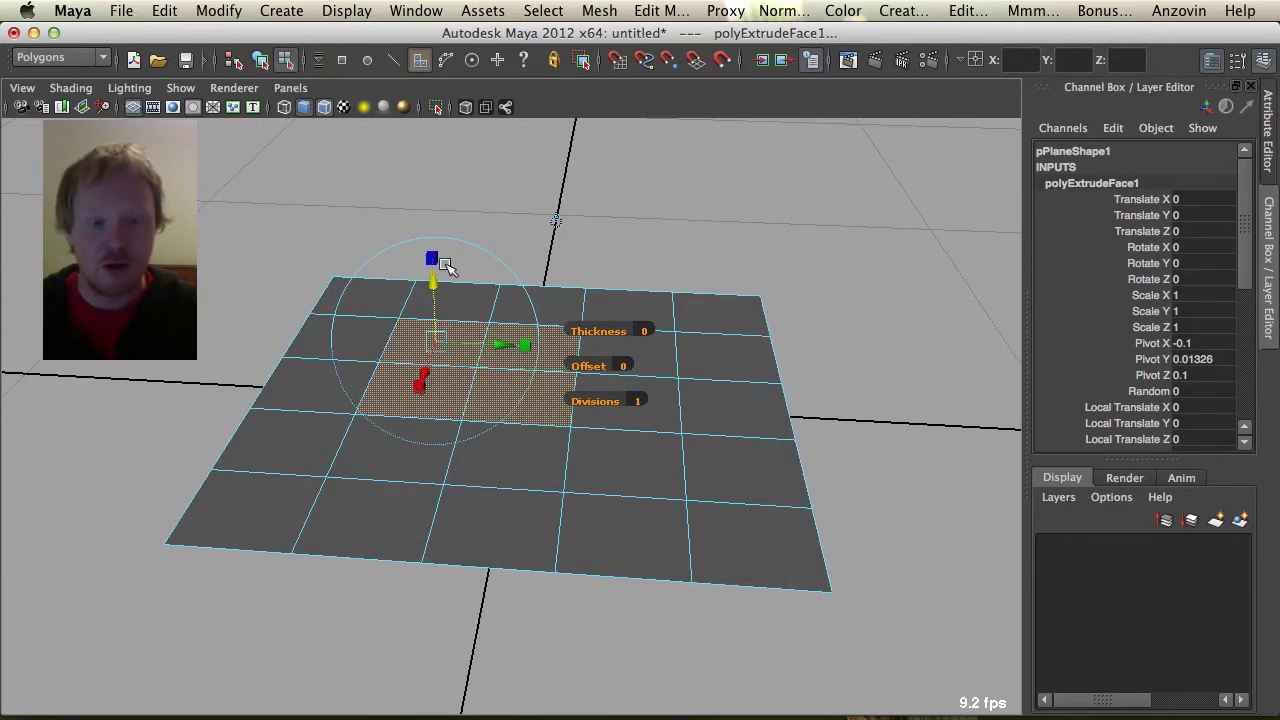
# Scale the extruded faces inward uniformly to form an inset in the plane, and return to object mode
pyautogui.moveTo(432, 259); pyautogui.dragTo(351, 369)
pyautogui.keyDown('alt'); pyautogui.moveTo(351, 369); pyautogui.dragTo(540, 460, button='right'); pyautogui.keyUp('alt')
pyautogui.keyDown('alt'); pyautogui.moveTo(540, 460); pyautogui.dragTo(475, 431, button='middle'); pyautogui.keyUp('alt')
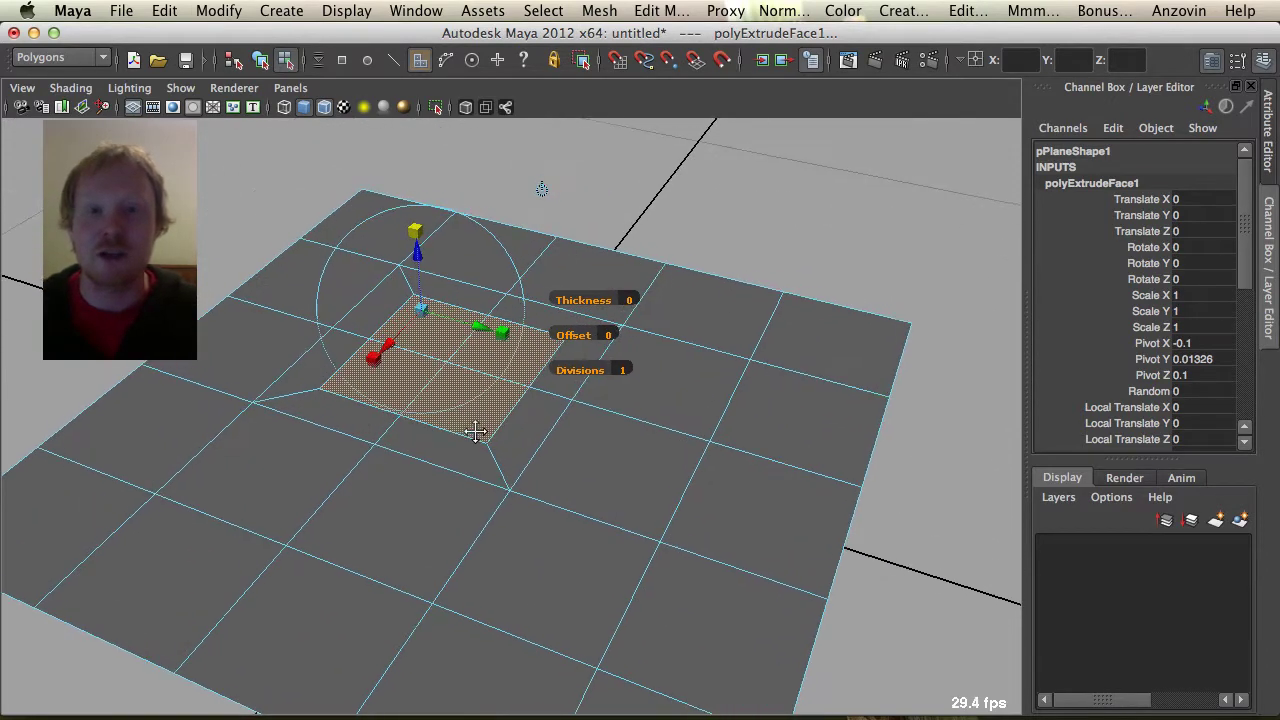
pyautogui.keyDown('alt'); pyautogui.moveTo(476, 432); pyautogui.dragTo(486, 457); pyautogui.keyUp('alt')
pyautogui.press('F8')
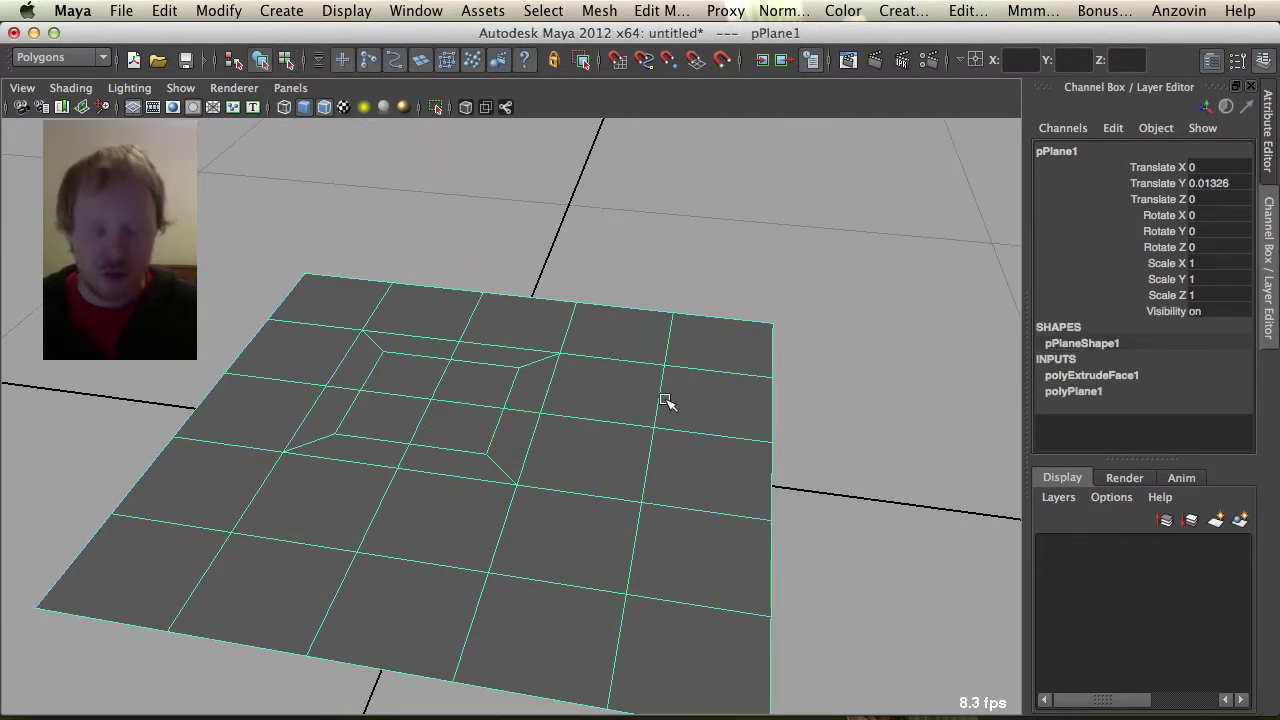
# Extrude a single interior edge beside the inset upward into a standing wall
pyautogui.press('F10')
pyautogui.click(661, 395)
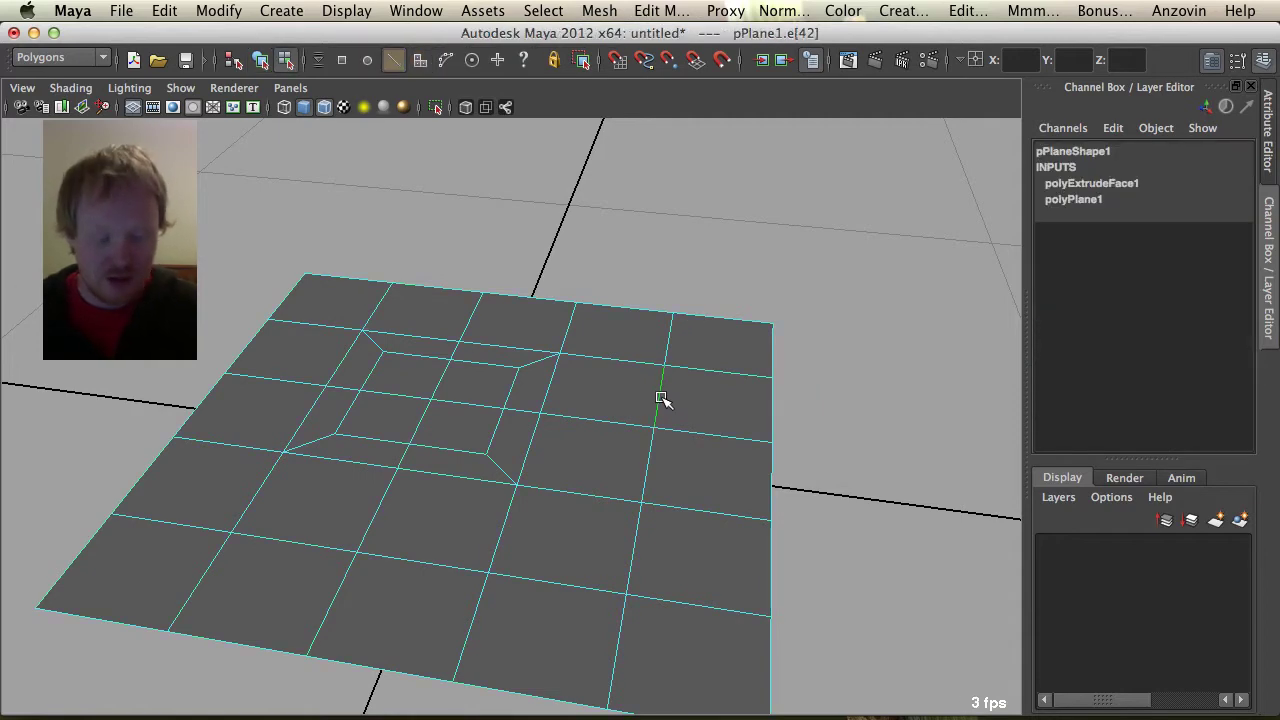
pyautogui.hotkey('ctrl', 'e')
pyautogui.moveTo(661, 375); pyautogui.dragTo(610, 418)
pyautogui.press('F8')
# Extrude one interior vertex near the inset into a tall spike
pyautogui.press('F9')
pyautogui.moveTo(418, 551); pyautogui.dragTo(365, 497)
pyautogui.keyDown('alt'); pyautogui.moveTo(394, 556); pyautogui.dragTo(403, 541, button='right'); pyautogui.keyUp('alt')
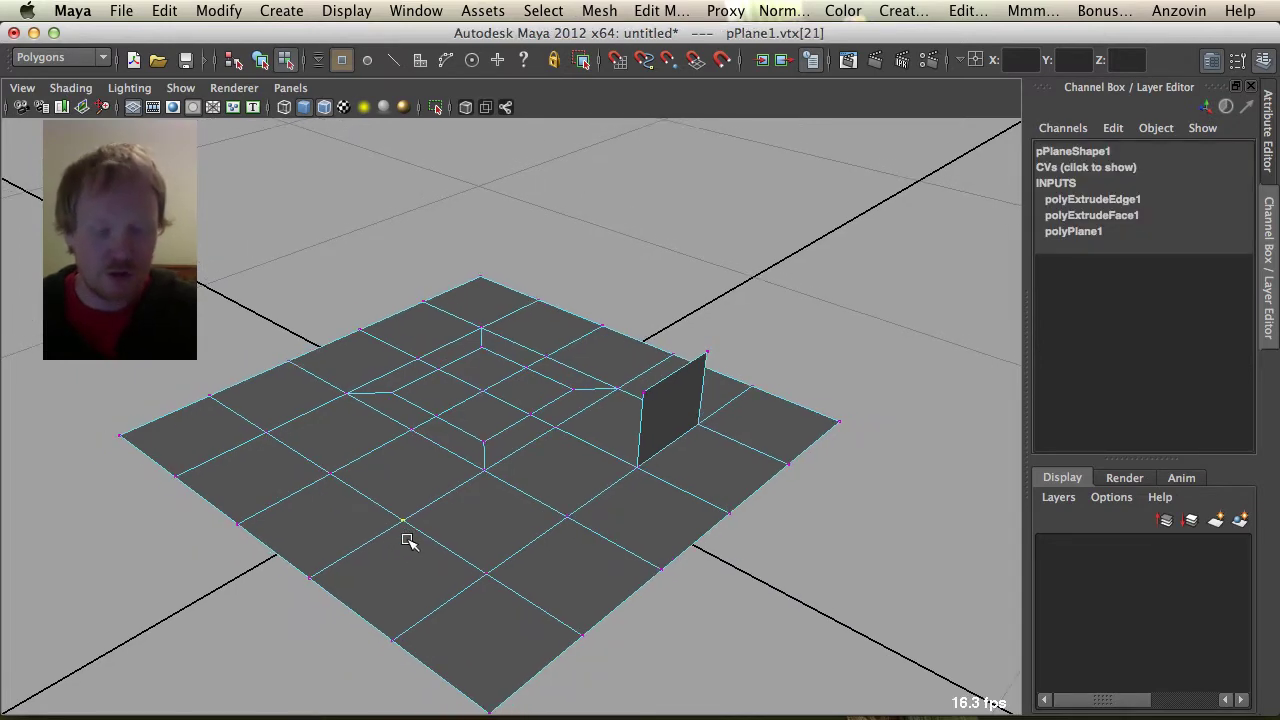
pyautogui.hotkey('ctrl', 'e')
pyautogui.keyDown('alt'); pyautogui.moveTo(409, 540); pyautogui.dragTo(520, 482); pyautogui.keyUp('alt')
pyautogui.keyDown('alt'); pyautogui.moveTo(394, 429); pyautogui.dragTo(386, 436, button='right'); pyautogui.keyUp('alt')
pyautogui.keyDown('alt'); pyautogui.moveTo(390, 434); pyautogui.dragTo(439, 654, button='middle'); pyautogui.keyUp('alt')
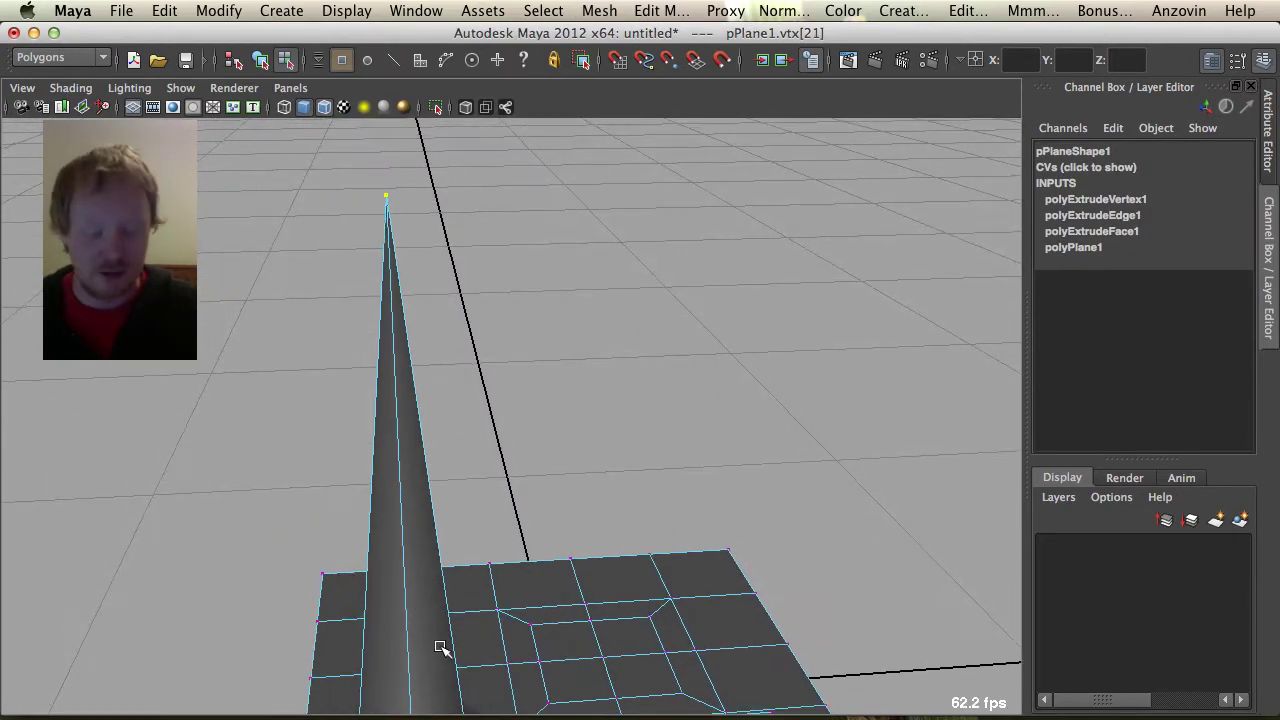
# Undo the vertex, edge and face extrusions back to the plain subdivided plane
pyautogui.hotkey('ctrl', 'z')
pyautogui.hotkey('ctrl', 'z')
pyautogui.hotkey('ctrl', 'z')
pyautogui.keyDown('alt'); pyautogui.moveTo(474, 625); pyautogui.dragTo(643, 641); pyautogui.keyUp('alt')
pyautogui.hotkey('ctrl', 'z')
pyautogui.hotkey('ctrl', 'z')
pyautogui.hotkey('ctrl', 'z')
pyautogui.hotkey('ctrl', 'z')
pyautogui.hotkey('ctrl', 'z')
pyautogui.hotkey('ctrl', 'z')
pyautogui.hotkey('ctrl', 'z')
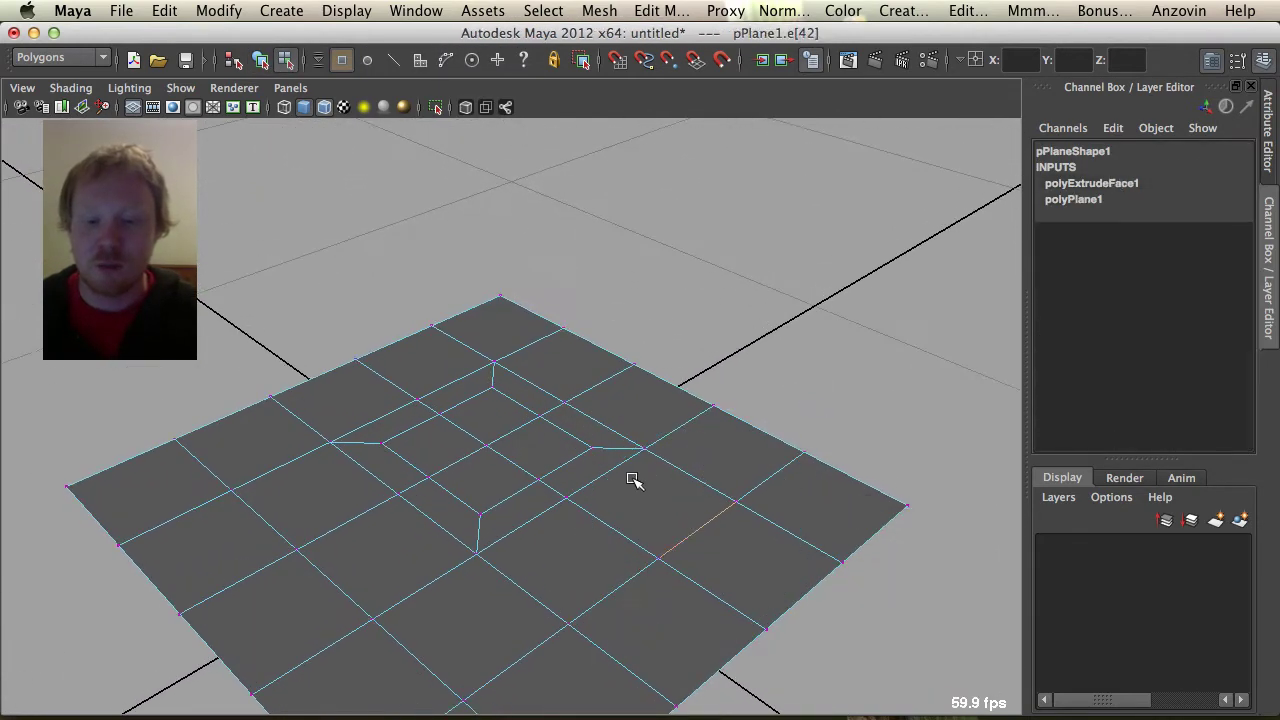
pyautogui.hotkey('ctrl', 'z')
pyautogui.hotkey('ctrl', 'z')
pyautogui.hotkey('ctrl', 'z')
pyautogui.hotkey('ctrl', 'z')
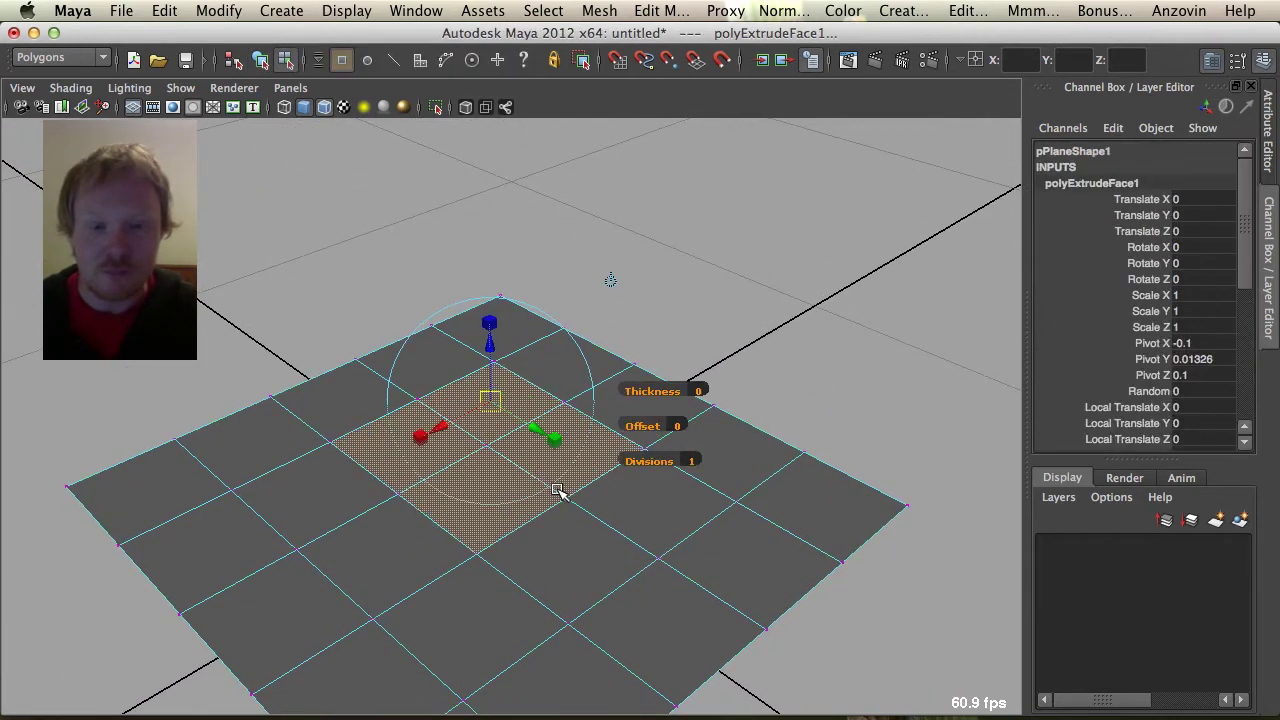
pyautogui.keyDown('alt'); pyautogui.moveTo(510, 470); pyautogui.dragTo(580, 317, button='middle'); pyautogui.keyUp('alt')
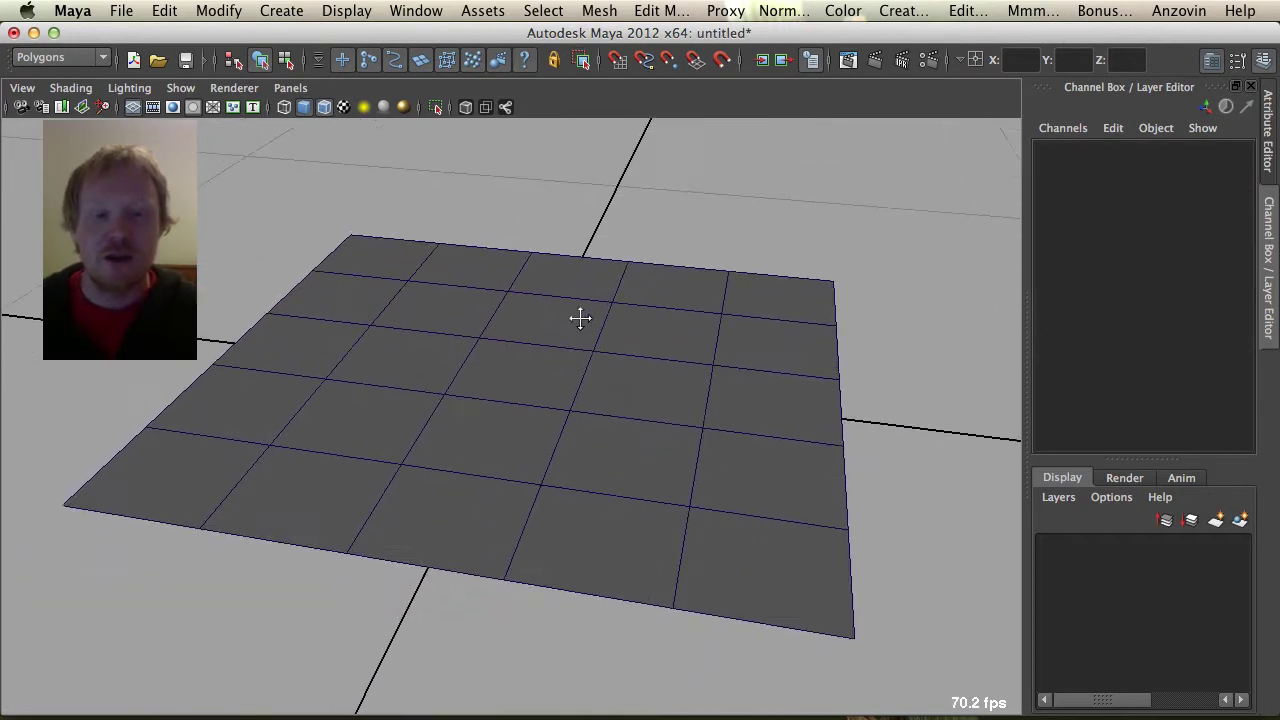
pyautogui.keyDown('alt'); pyautogui.moveTo(580, 317); pyautogui.dragTo(677, 363); pyautogui.keyUp('alt')
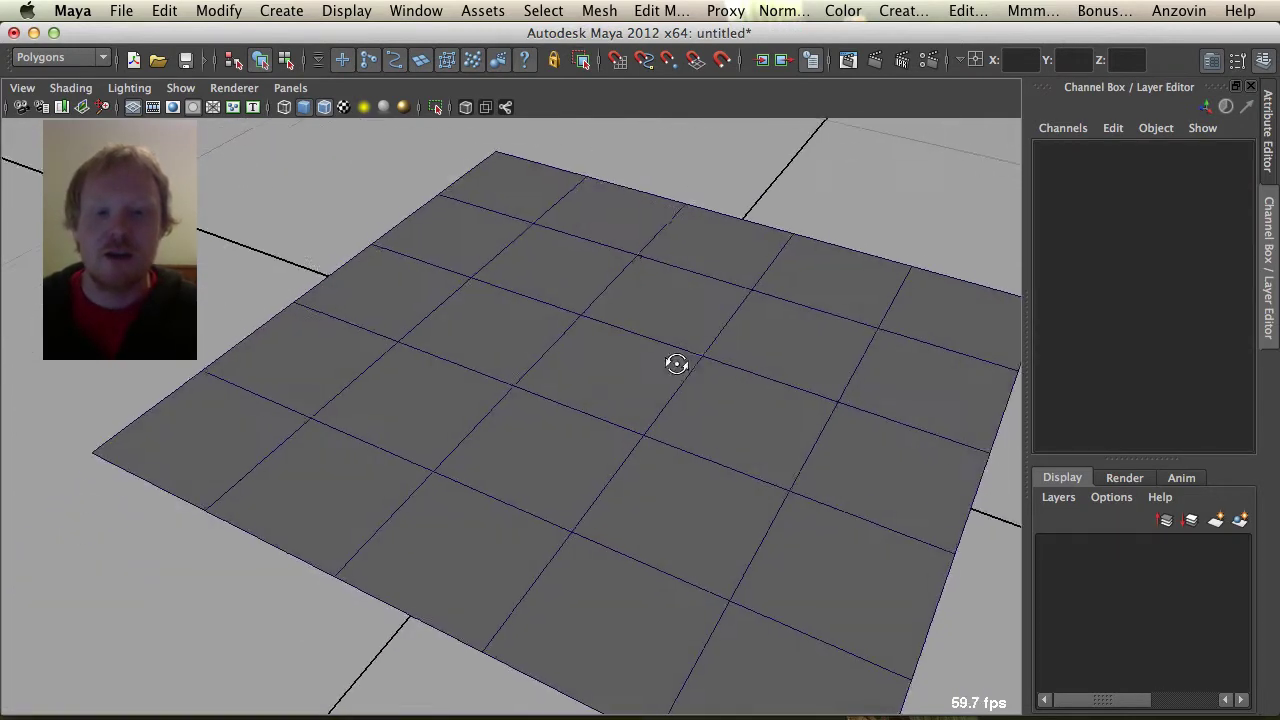
# Review the division, offset, thickness and curve settings in the Extrude Face options, and close them without extruding
pyautogui.click(655, 11)
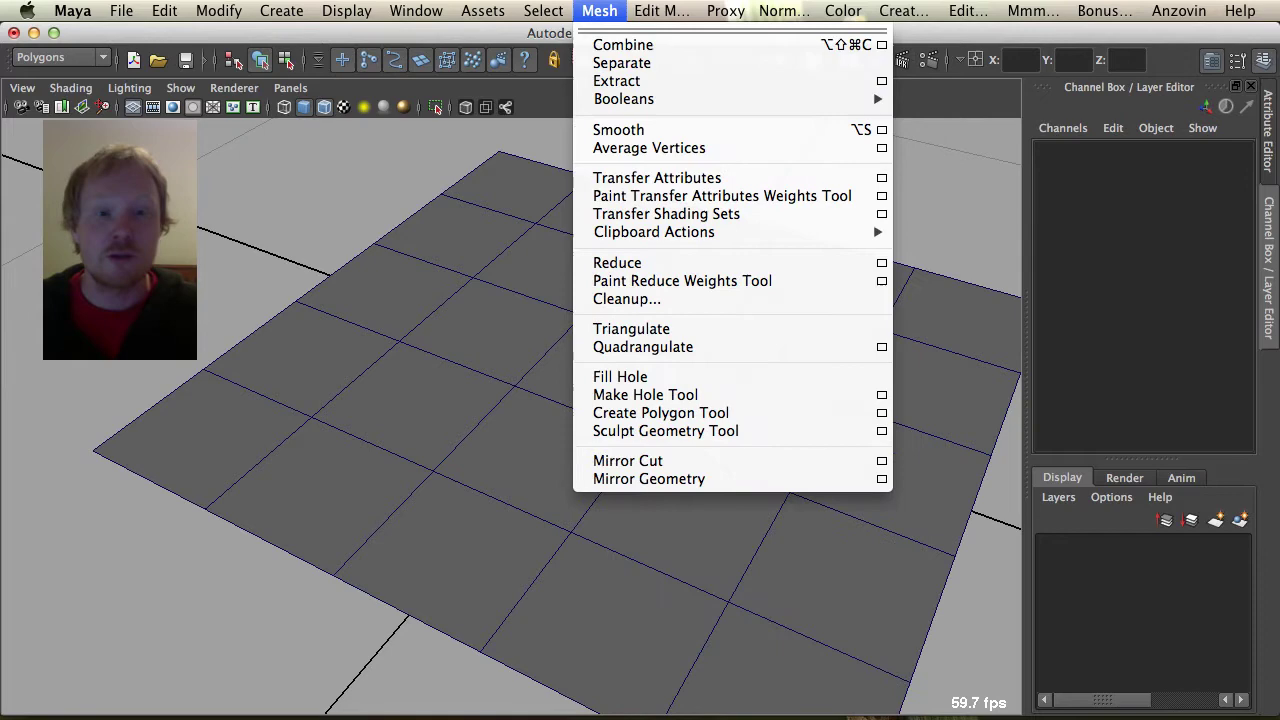
pyautogui.click(232, 176)
pyautogui.click(661, 11)
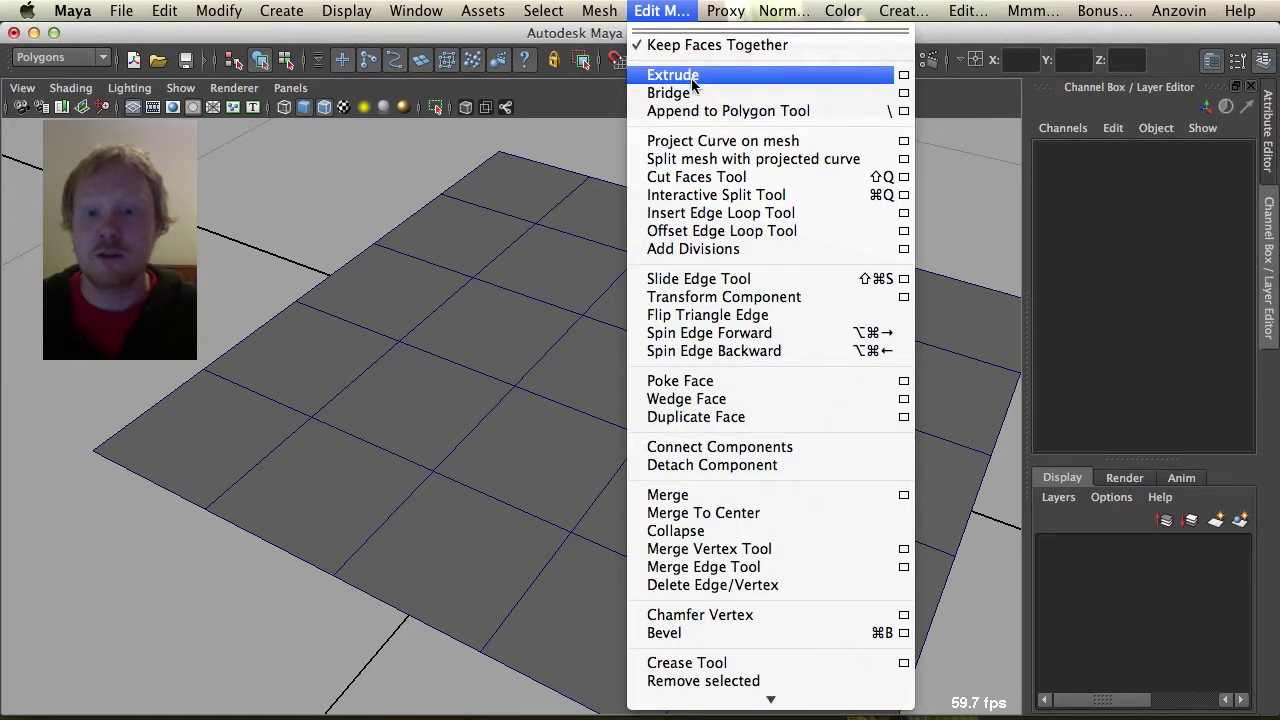
pyautogui.click(903, 75)
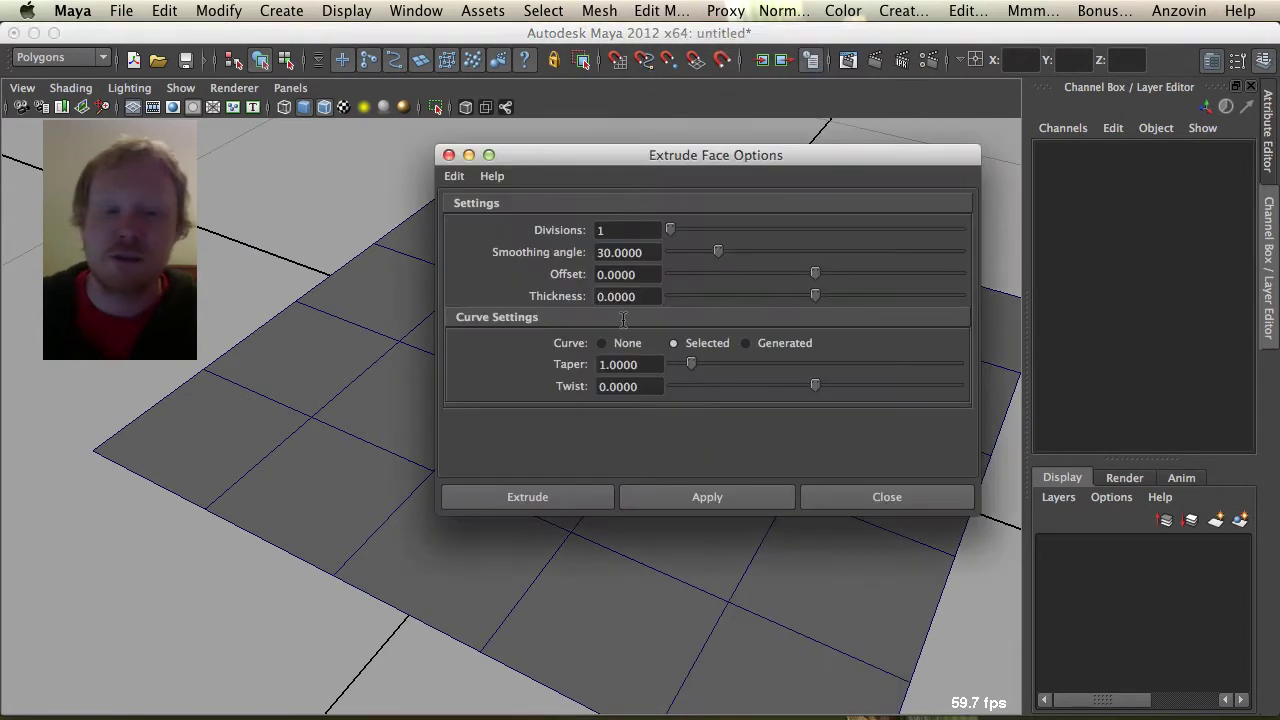
pyautogui.moveTo(686, 163); pyautogui.dragTo(475, 143)
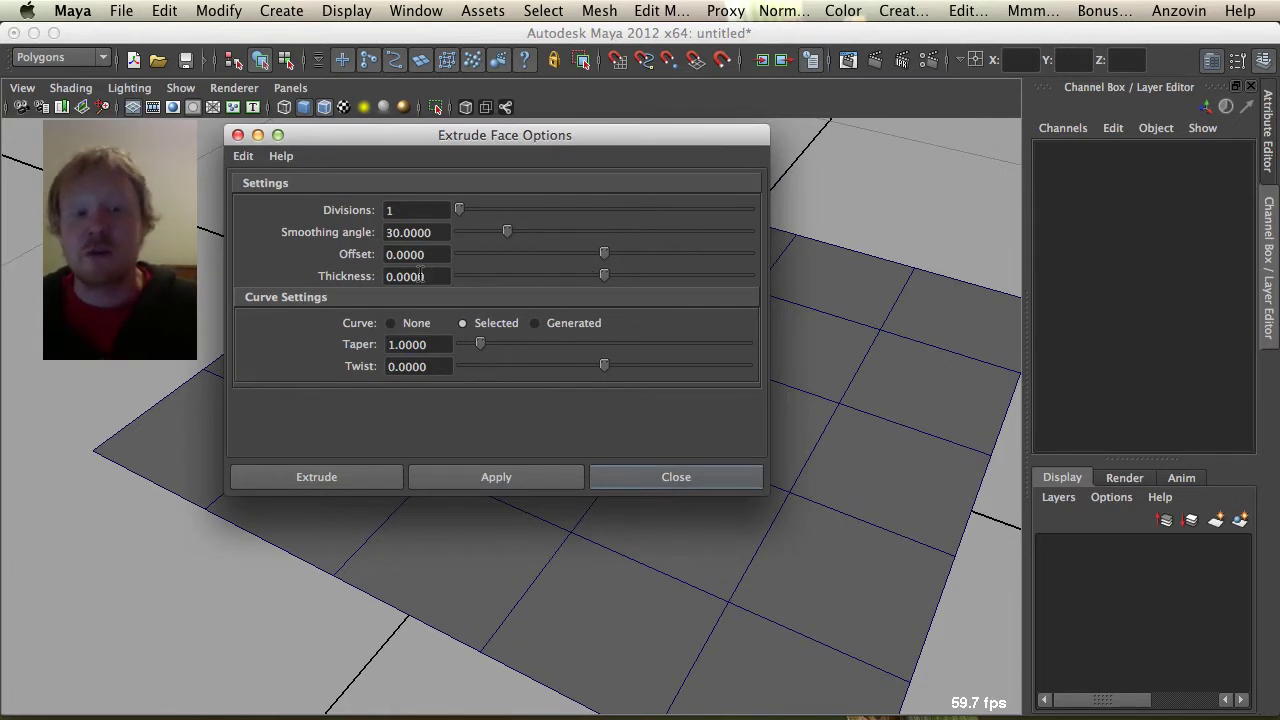
pyautogui.click(244, 153)
pyautogui.click(262, 192)
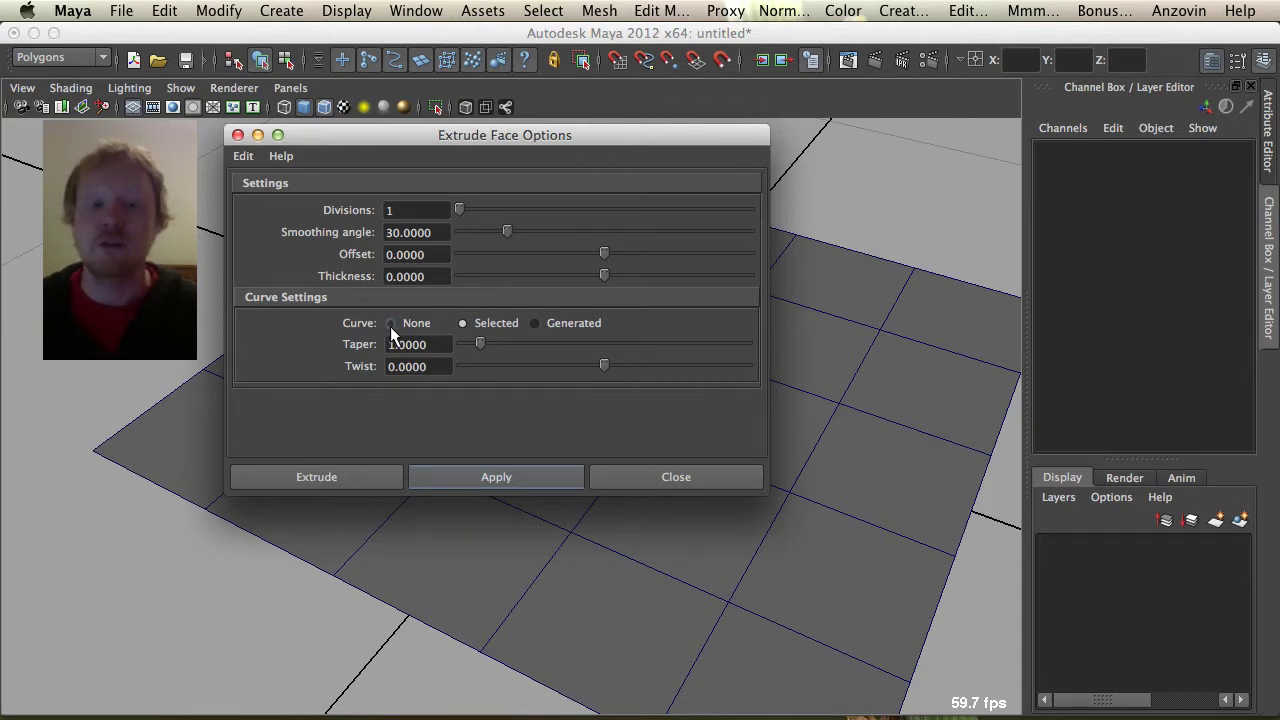
pyautogui.click(663, 479)
# Extrude the plane's two-by-two block of inner faces and raise it about 0.22 units
pyautogui.click(449, 377)
pyautogui.keyDown('alt'); pyautogui.moveTo(449, 377); pyautogui.dragTo(508, 459); pyautogui.keyUp('alt')
pyautogui.press('F11')
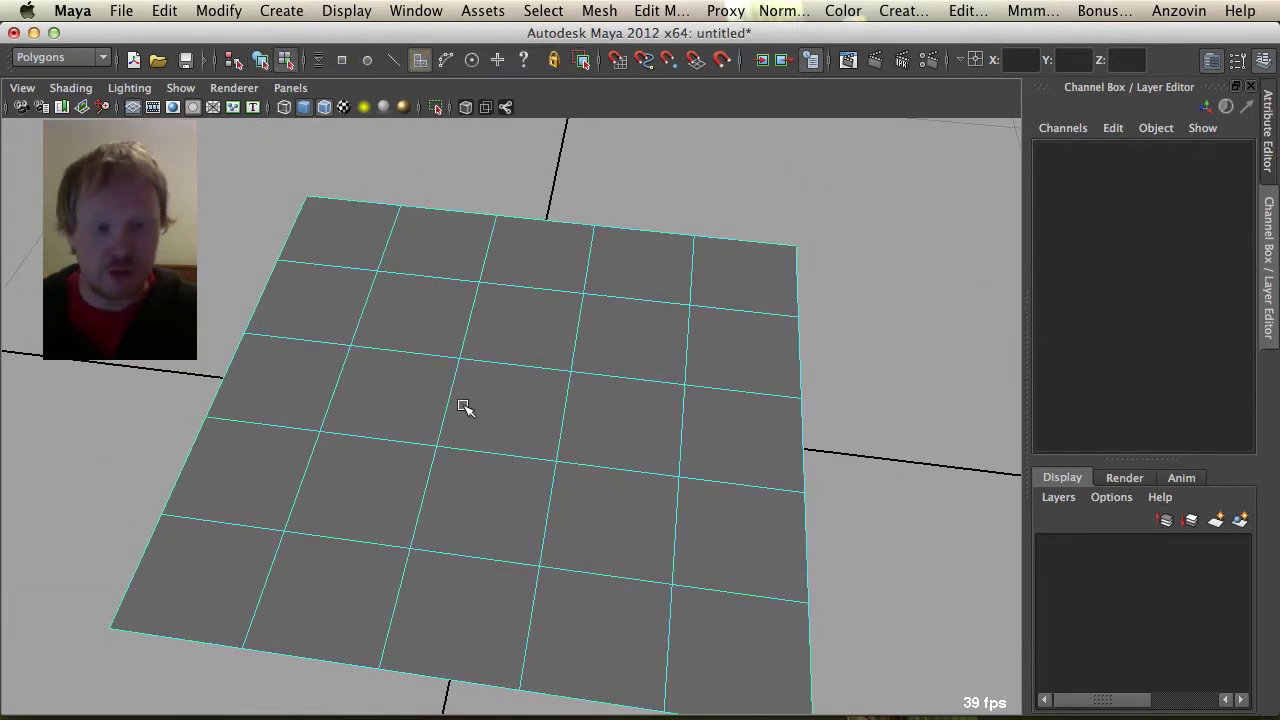
pyautogui.moveTo(403, 321); pyautogui.dragTo(451, 363)
pyautogui.keyDown('alt'); pyautogui.moveTo(451, 363); pyautogui.dragTo(660, 394, button='right'); pyautogui.keyUp('alt')
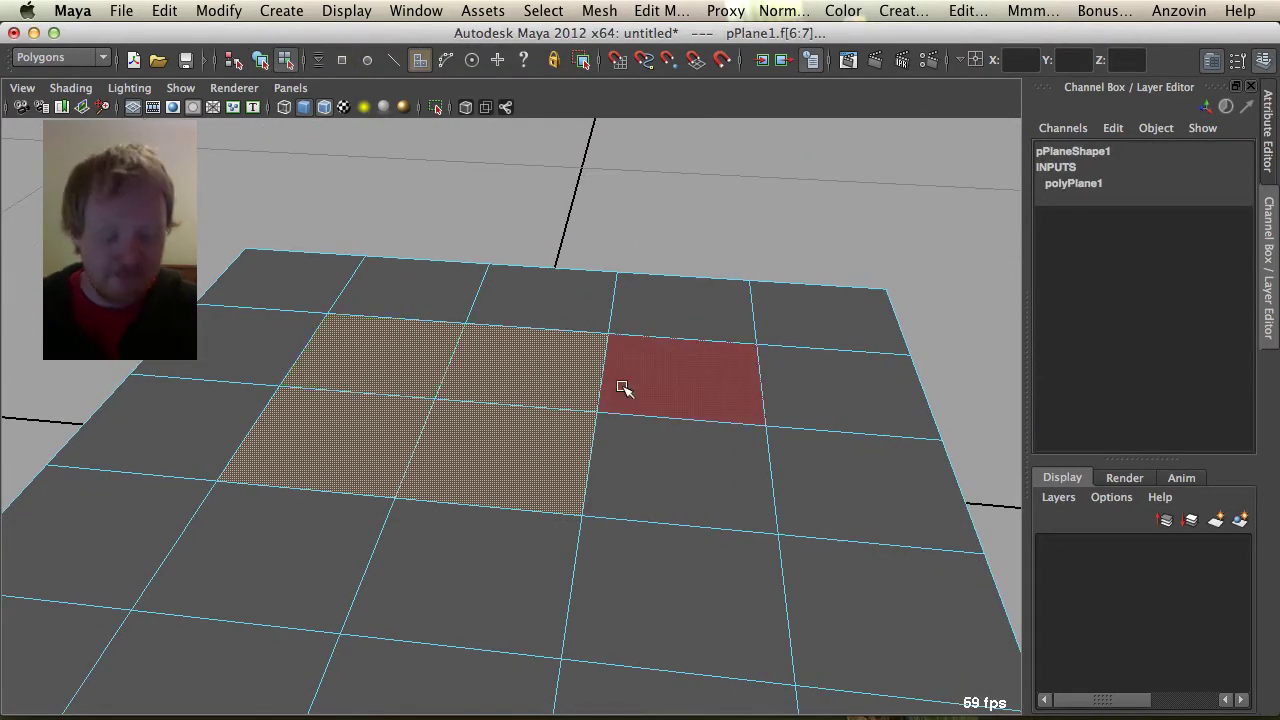
pyautogui.hotkey('ctrl', 'e')
pyautogui.keyDown('alt'); pyautogui.moveTo(500, 388); pyautogui.dragTo(468, 365); pyautogui.keyUp('alt')
pyautogui.moveTo(416, 311); pyautogui.dragTo(595, 385)
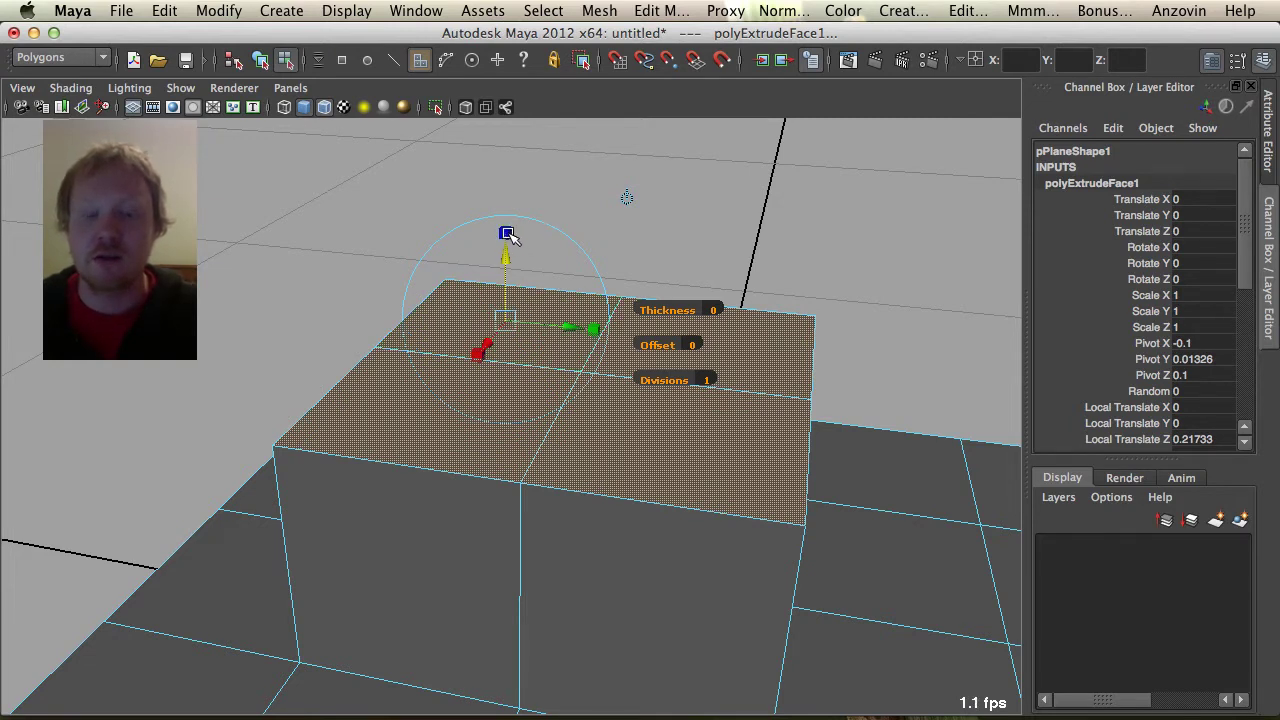
# Scale the raised block's top faces inward uniformly to taper its sides
pyautogui.click(507, 234)
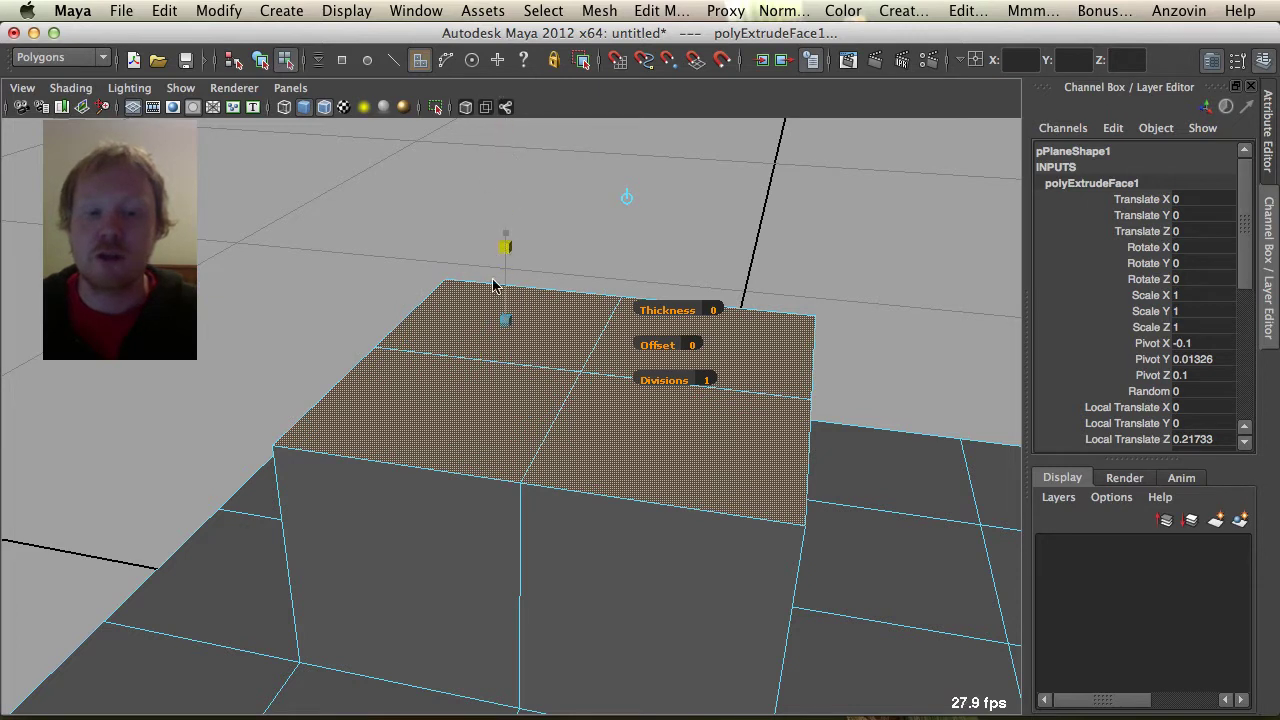
pyautogui.click(505, 245)
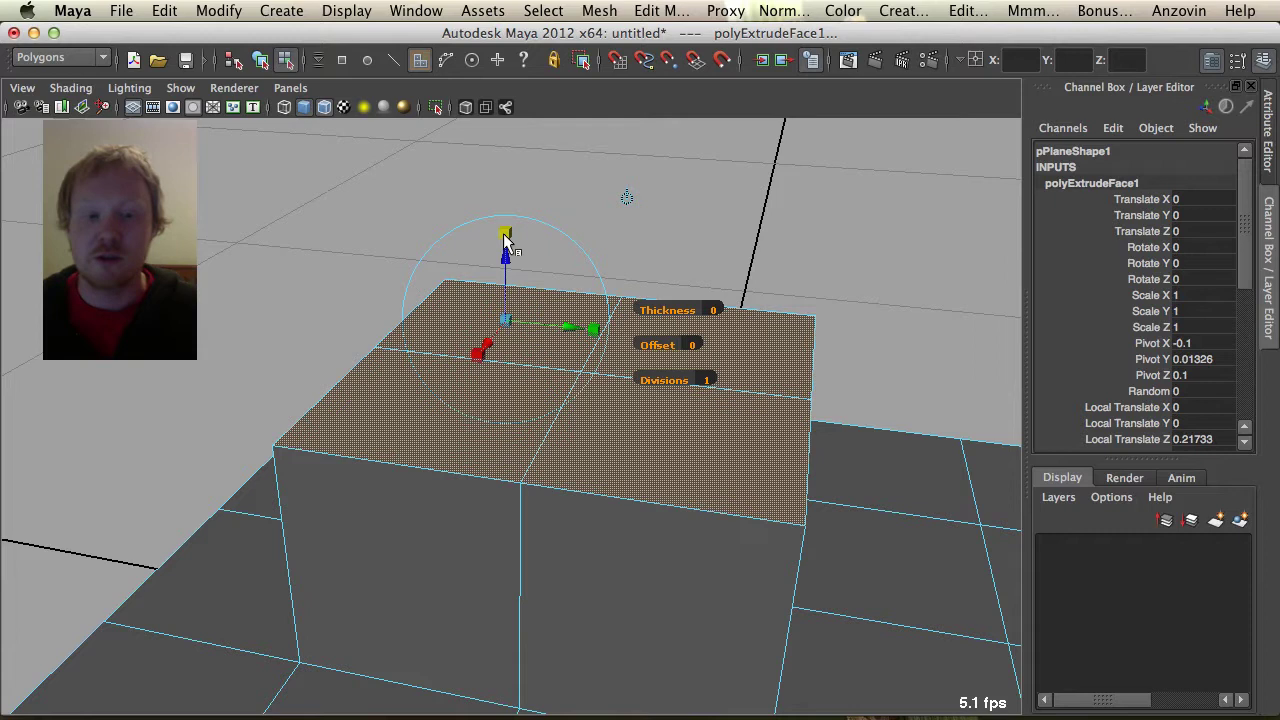
pyautogui.moveTo(505, 234); pyautogui.dragTo(555, 301)
# Extrude the top faces again by about 0.15 units, scale them outward into a flare, and apply one more Extrude
pyautogui.press('g')
pyautogui.moveTo(521, 341); pyautogui.dragTo(848, 78)
pyautogui.keyDown('alt'); pyautogui.moveTo(728, 352); pyautogui.dragTo(720, 391); pyautogui.keyUp('alt')
pyautogui.keyDown('alt'); pyautogui.moveTo(720, 391); pyautogui.dragTo(527, 408, button='right'); pyautogui.keyUp('alt')
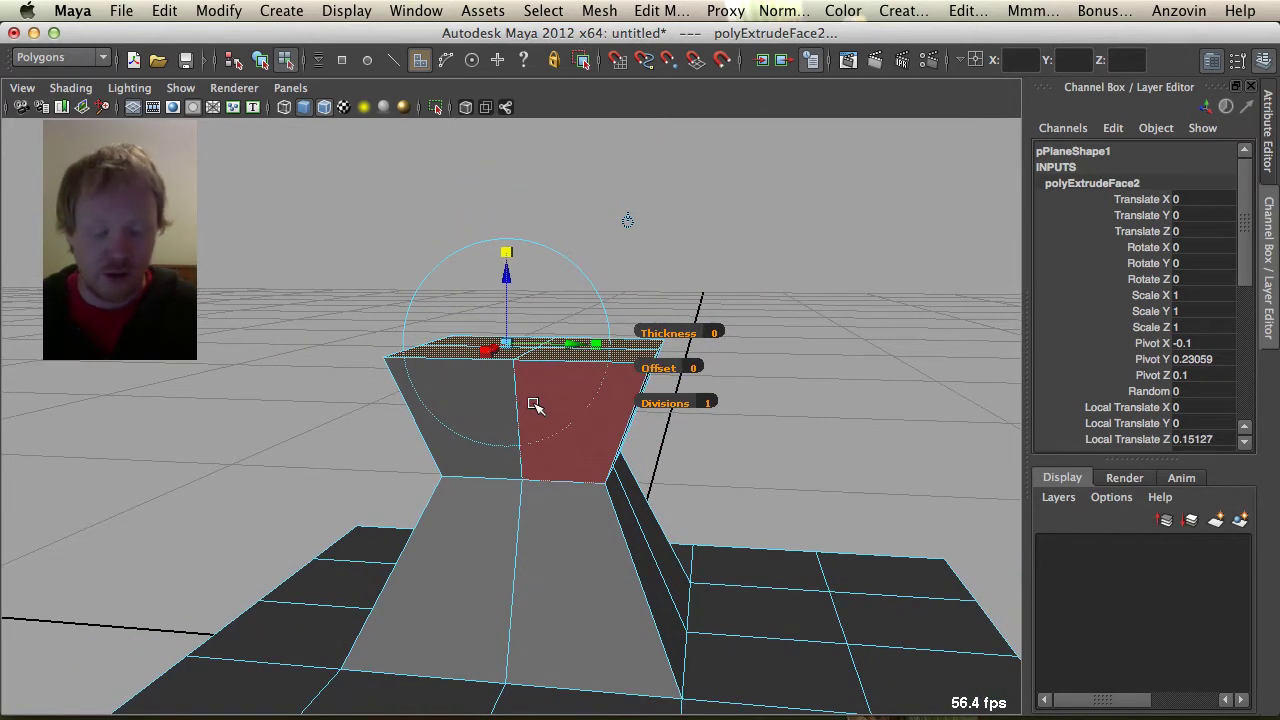
pyautogui.hotkey('ctrl', 'e')
pyautogui.keyDown('alt'); pyautogui.moveTo(548, 280); pyautogui.dragTo(537, 348); pyautogui.keyUp('alt')
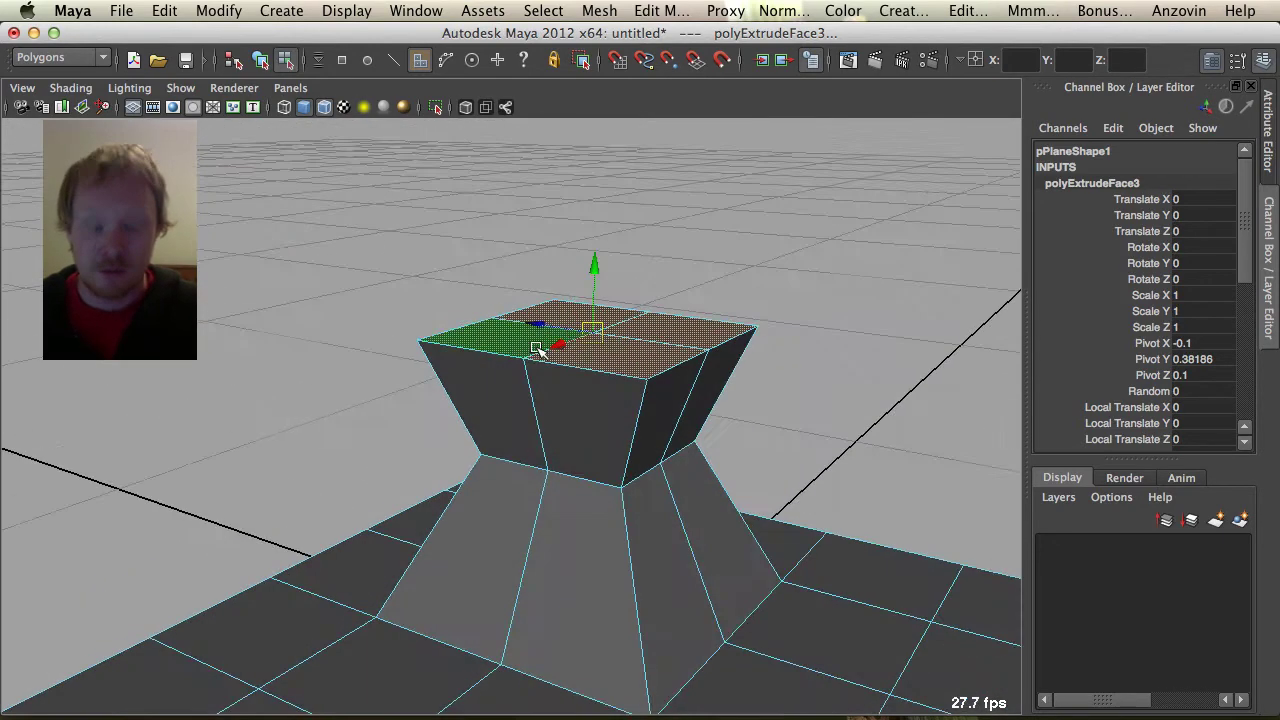
# Undo the stacked extrusions and scaling until only the first extrusion remains, flush with the plane
pyautogui.press('z')
pyautogui.press('z')
pyautogui.press('z')
pyautogui.press('z')
pyautogui.press('z')
pyautogui.press('z')
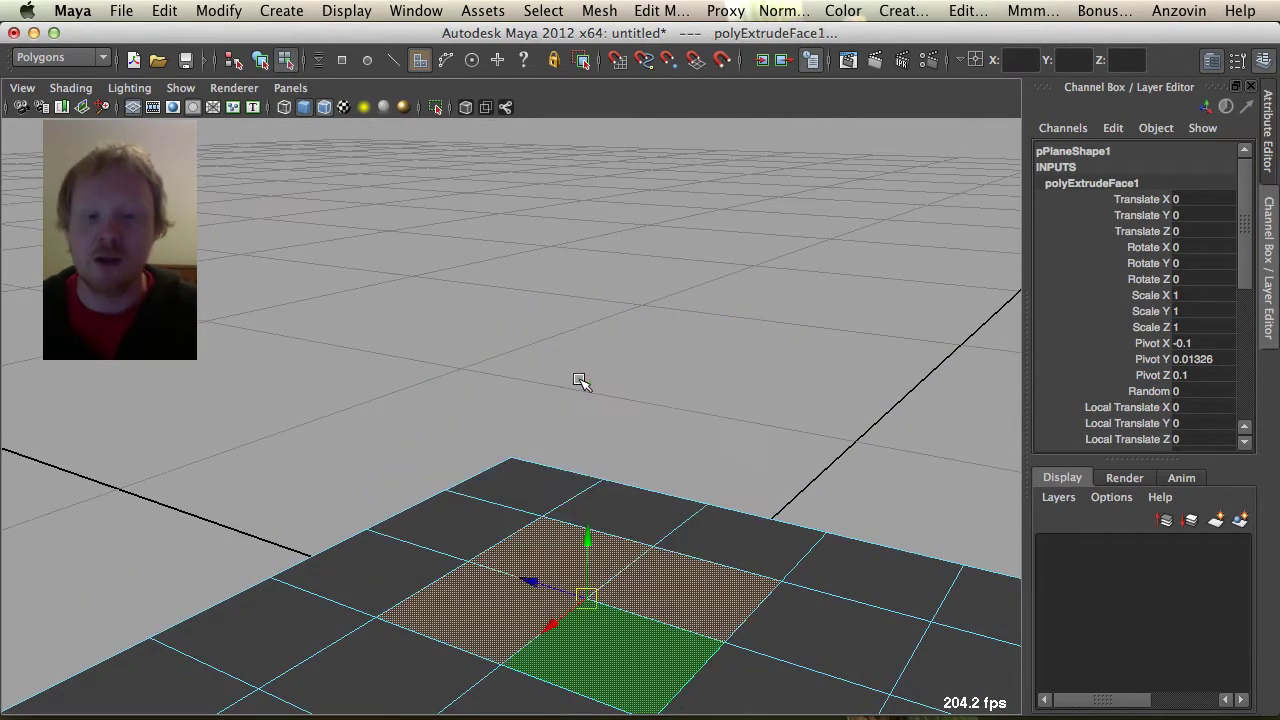
pyautogui.press('z')
pyautogui.keyDown('alt'); pyautogui.moveTo(553, 473); pyautogui.dragTo(580, 377); pyautogui.keyUp('alt')
pyautogui.hotkey('shift', 'z')
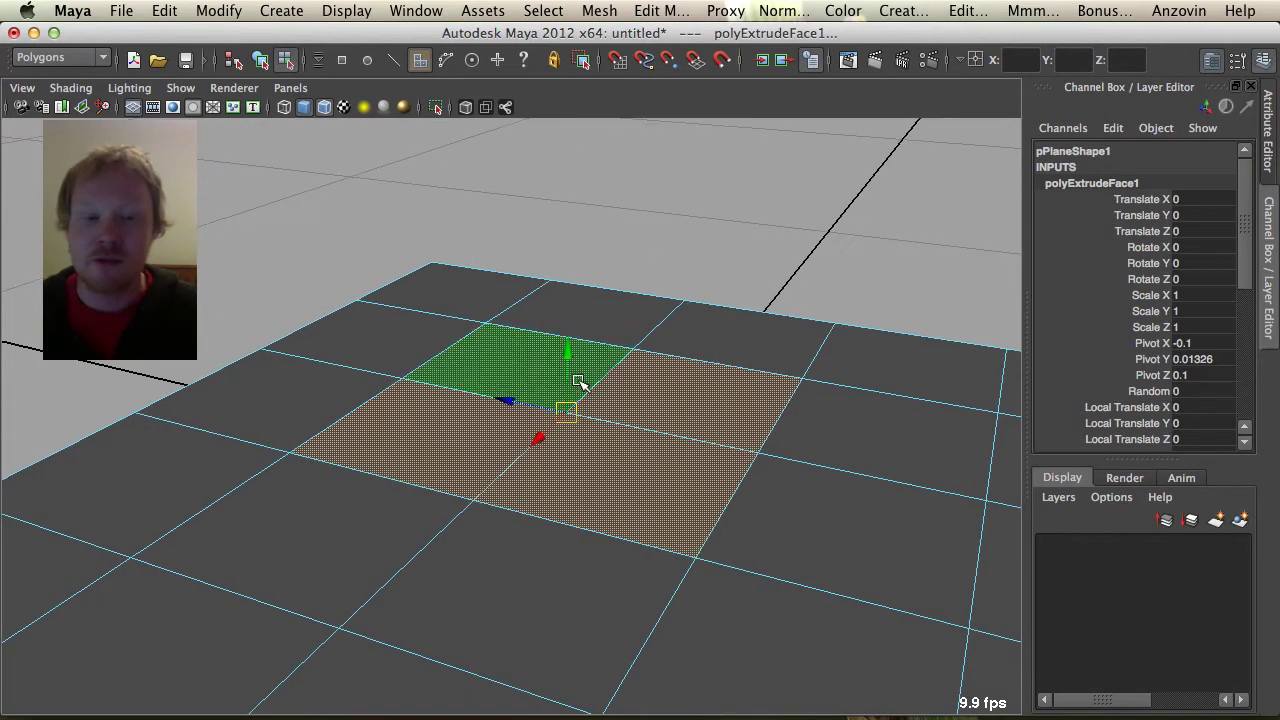
pyautogui.press('z')
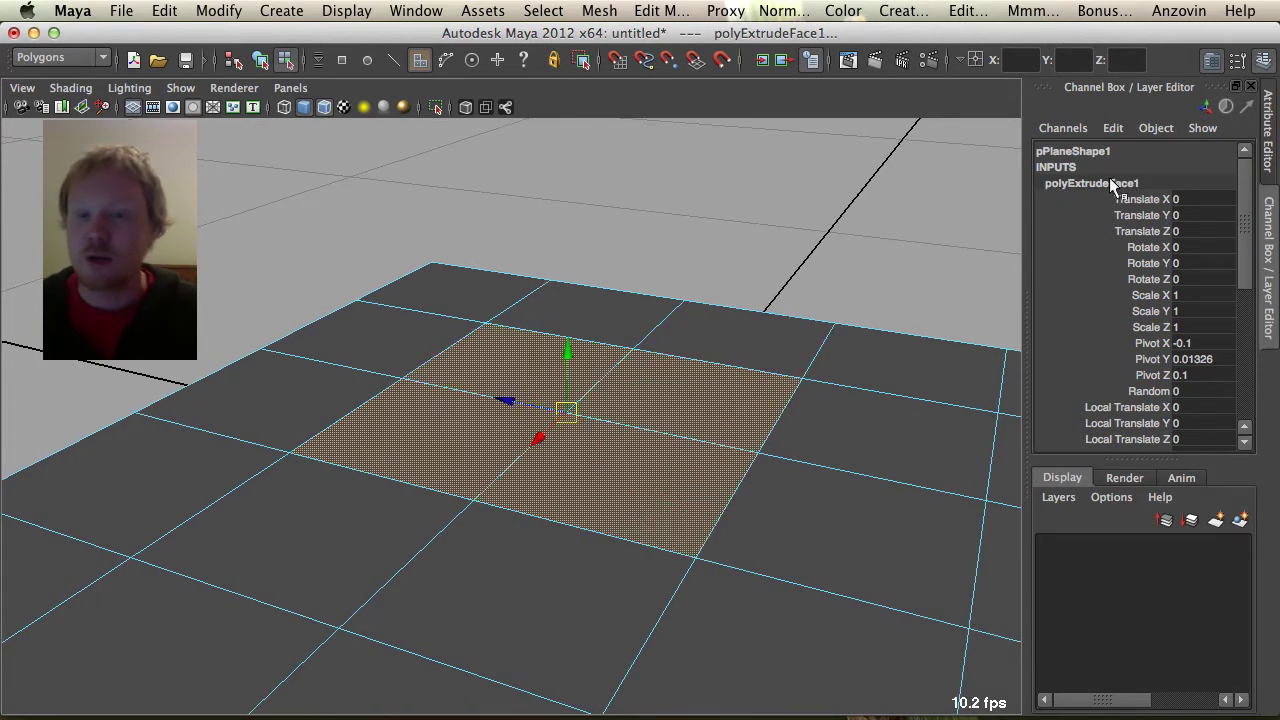
# Shape the extruded faces into a raised, twisted and tapered block using the Move, Rotate and Scale tools
pyautogui.moveTo(571, 354); pyautogui.dragTo(571, 200)
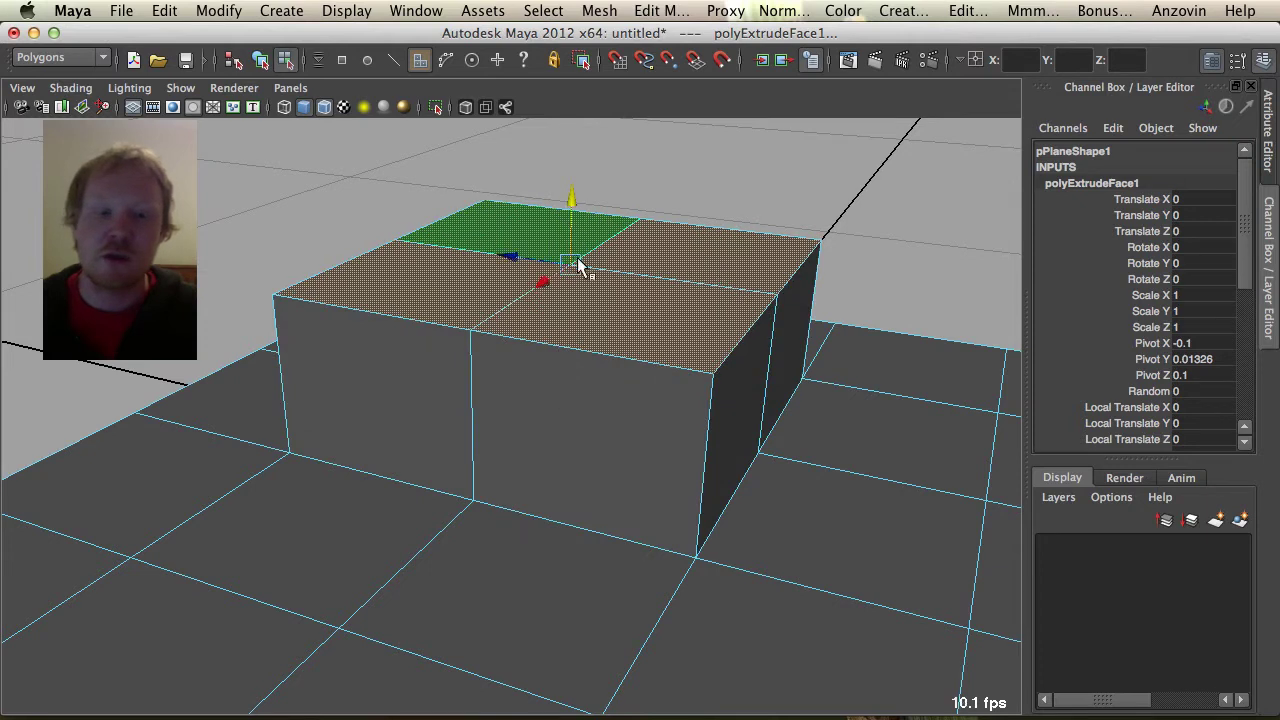
pyautogui.press('e')
pyautogui.moveTo(599, 252); pyautogui.dragTo(414, 277)
pyautogui.press('r')
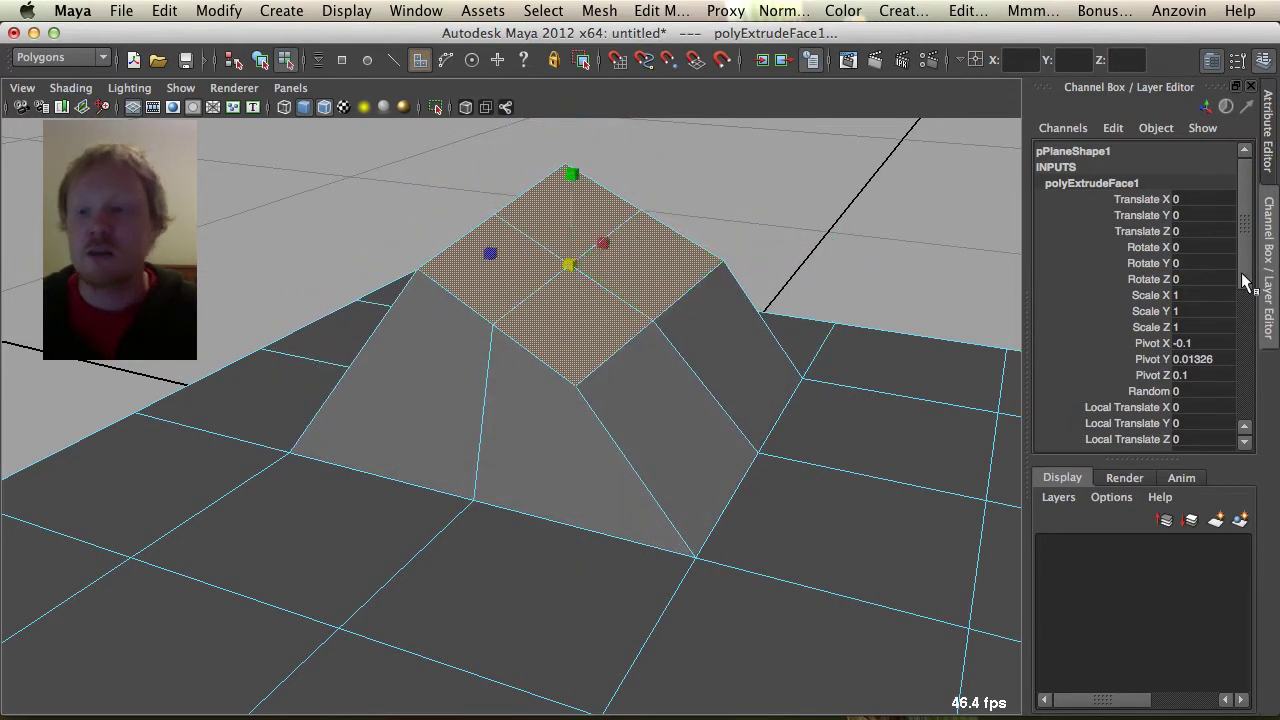
pyautogui.keyDown('alt'); pyautogui.moveTo(686, 260); pyautogui.dragTo(634, 255, button='right'); pyautogui.keyUp('alt')
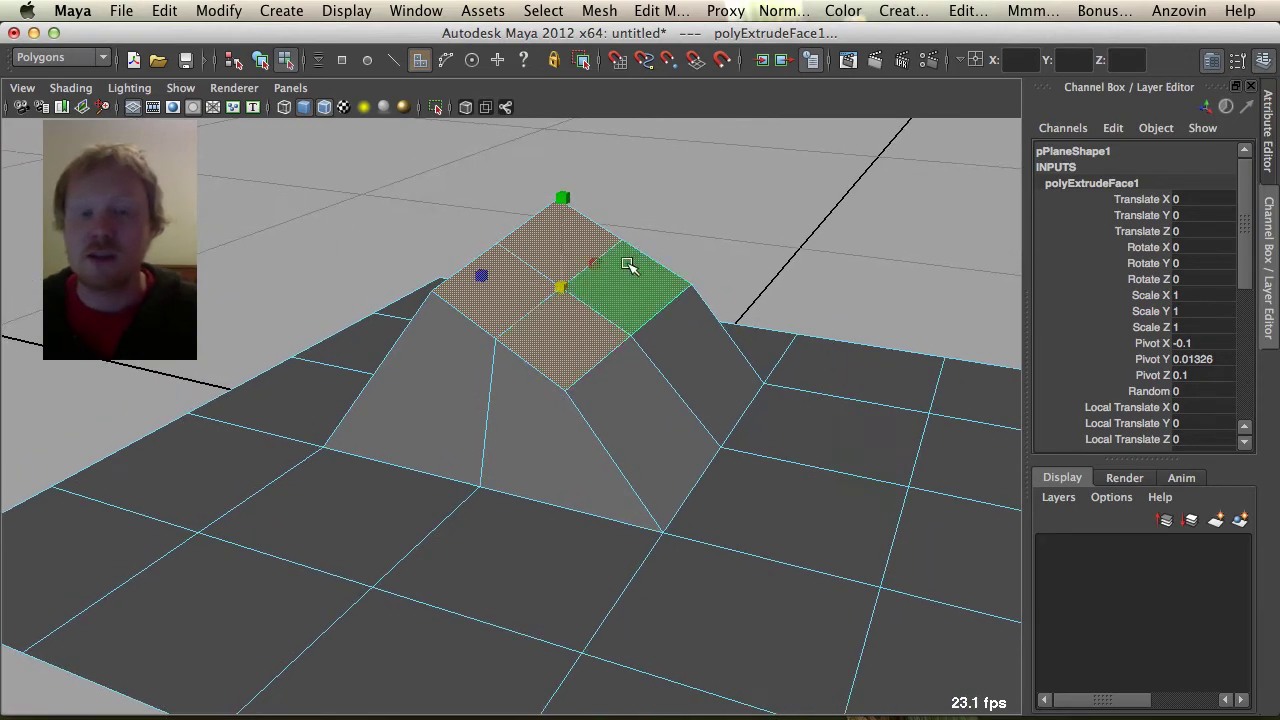
# Undo the move, rotation and scaling of the extruded faces, and return to object mode
pyautogui.keyDown('alt'); pyautogui.moveTo(580, 329); pyautogui.dragTo(713, 322); pyautogui.keyUp('alt')
pyautogui.hotkey('ctrl', 'z')
pyautogui.keyDown('alt'); pyautogui.moveTo(713, 378); pyautogui.dragTo(706, 400); pyautogui.keyUp('alt')
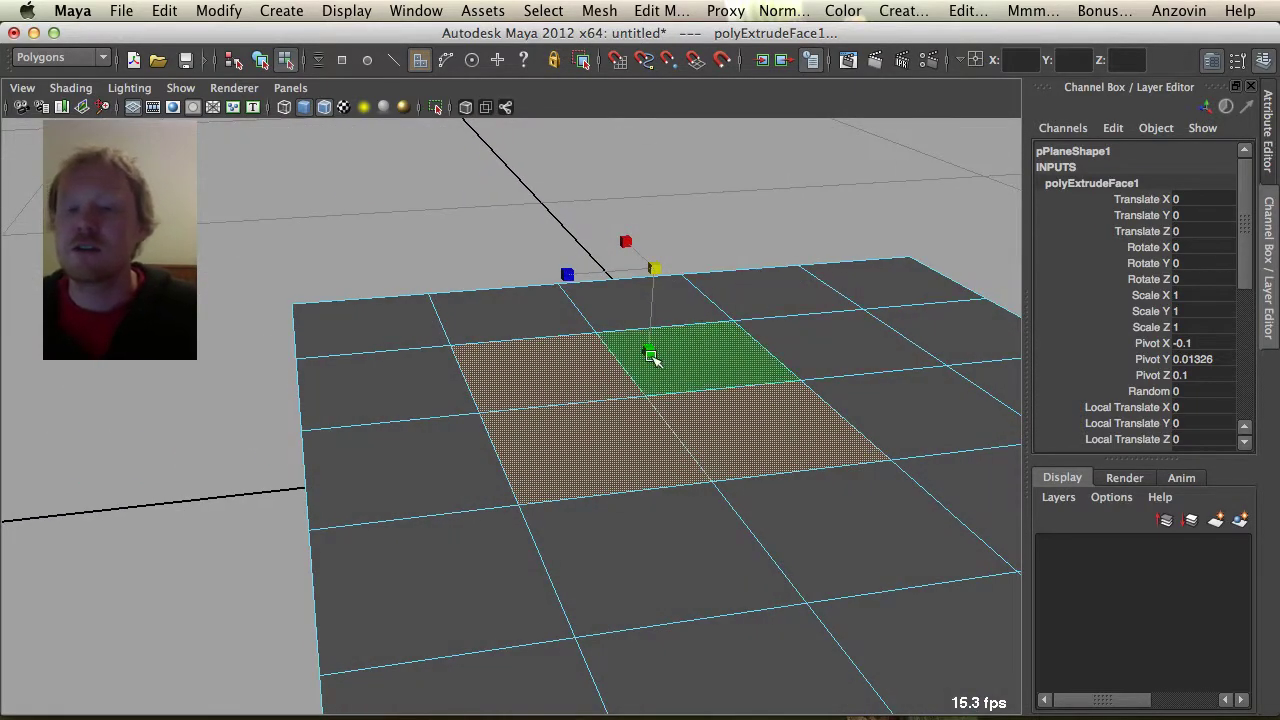
pyautogui.keyDown('alt'); pyautogui.moveTo(688, 314); pyautogui.dragTo(672, 349); pyautogui.keyUp('alt')
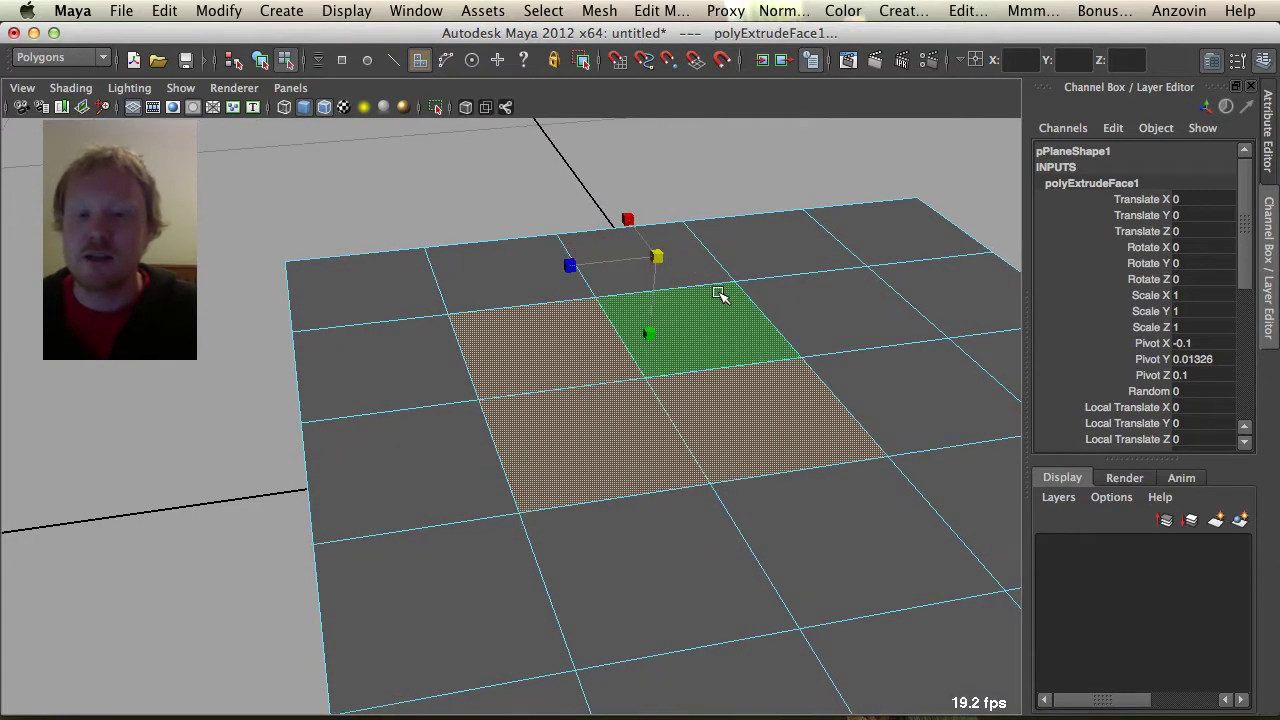
pyautogui.keyDown('alt'); pyautogui.moveTo(797, 363); pyautogui.dragTo(568, 328, button='middle'); pyautogui.keyUp('alt')
pyautogui.press('F8')
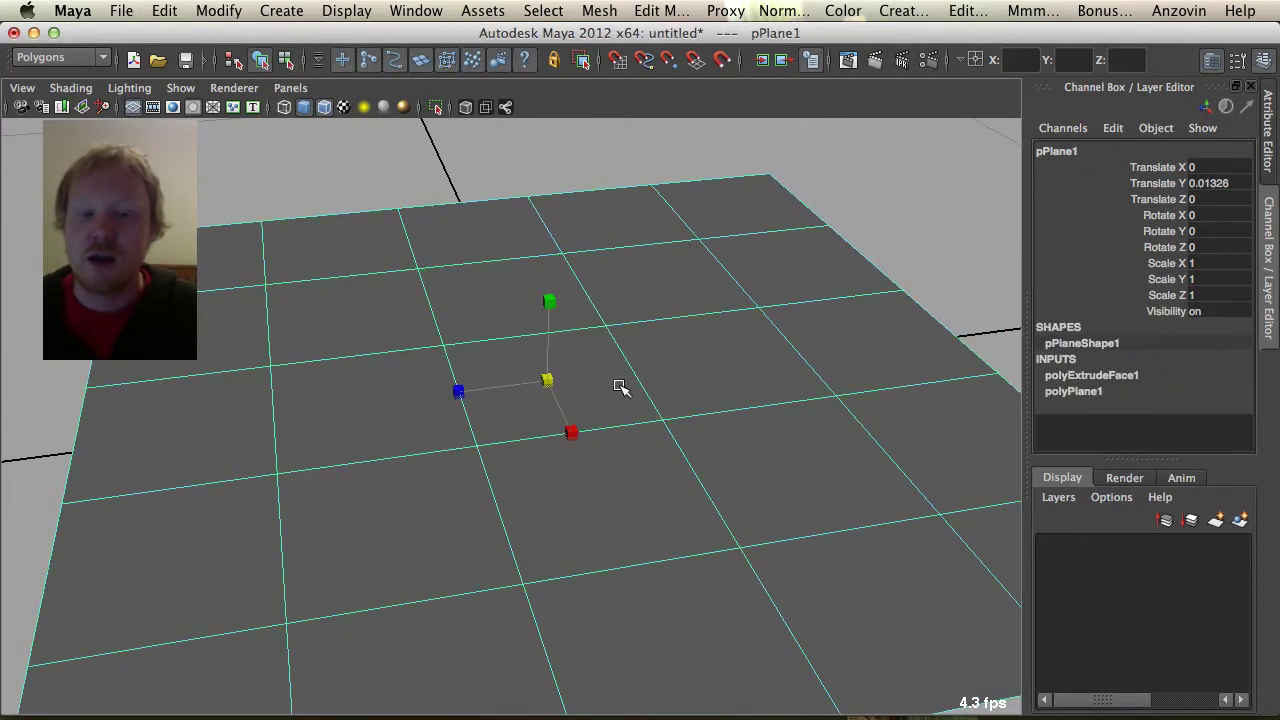
# Move a corner vertex and a neighbouring border vertex of the flush extruded patch away from their overlapping duplicates
pyautogui.press('q')
pyautogui.click(929, 221)
pyautogui.keyDown('alt'); pyautogui.moveTo(929, 221); pyautogui.dragTo(622, 312); pyautogui.keyUp('alt')
pyautogui.click(608, 573)
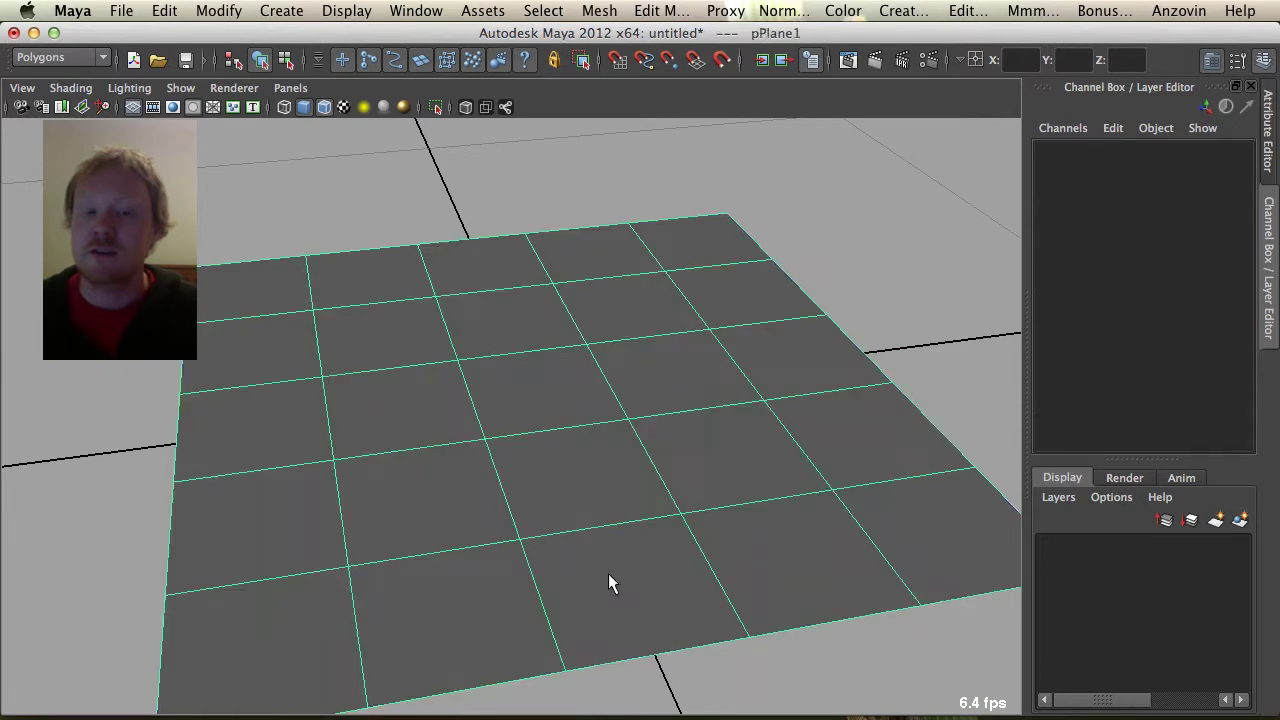
pyautogui.keyDown('alt'); pyautogui.moveTo(512, 358); pyautogui.dragTo(584, 367, button='right'); pyautogui.keyUp('alt')
pyautogui.press('F9')
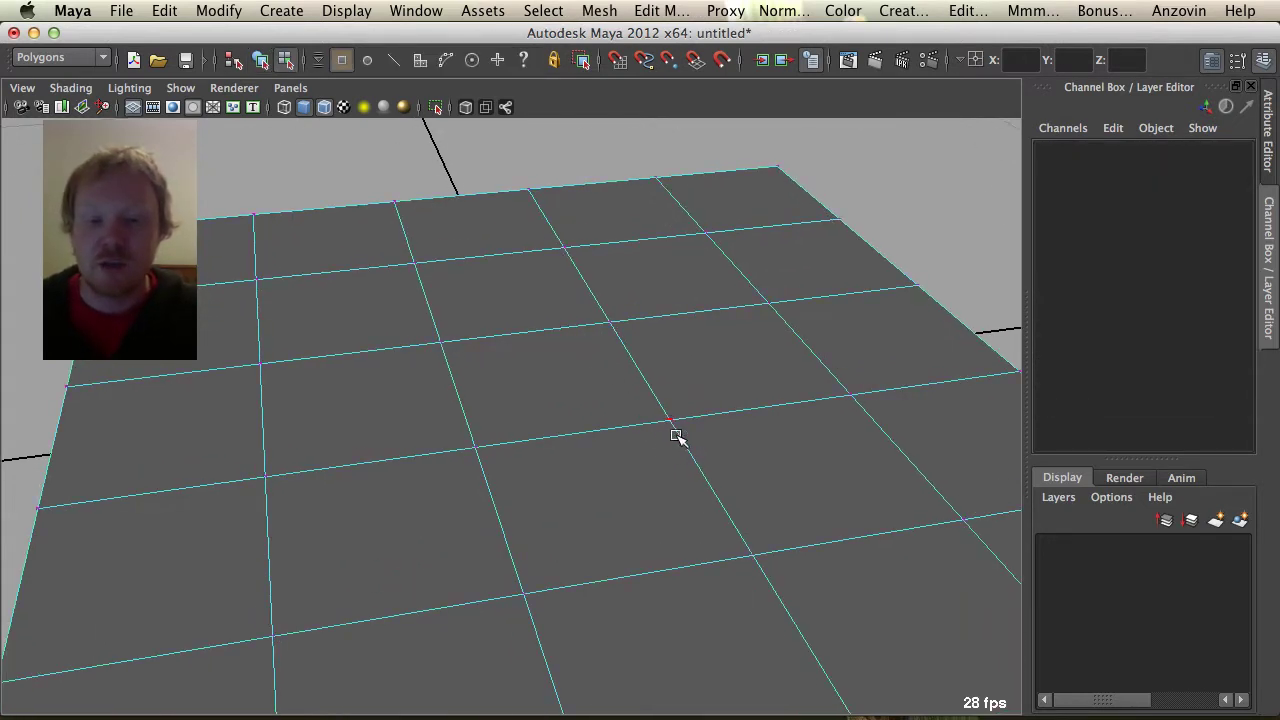
pyautogui.keyDown('alt'); pyautogui.moveTo(680, 436); pyautogui.dragTo(758, 456); pyautogui.keyUp('alt')
pyautogui.click(674, 423)
pyautogui.press('w')
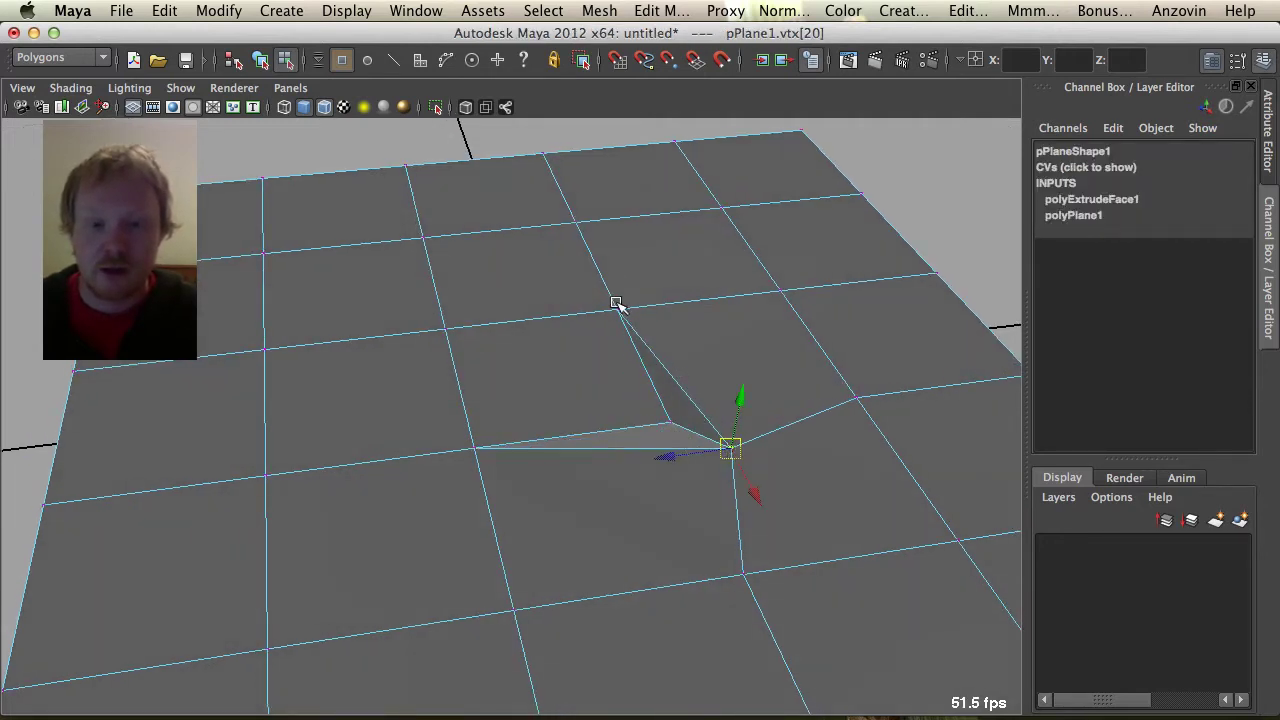
pyautogui.click(638, 314)
pyautogui.moveTo(620, 312); pyautogui.dragTo(677, 303)
# Return to object mode, preview the plane with smoothing, and switch back to the unsmoothed display to examine the overlapping faces
pyautogui.press('F8')
pyautogui.keyDown('alt'); pyautogui.moveTo(622, 396); pyautogui.dragTo(640, 426); pyautogui.keyUp('alt')
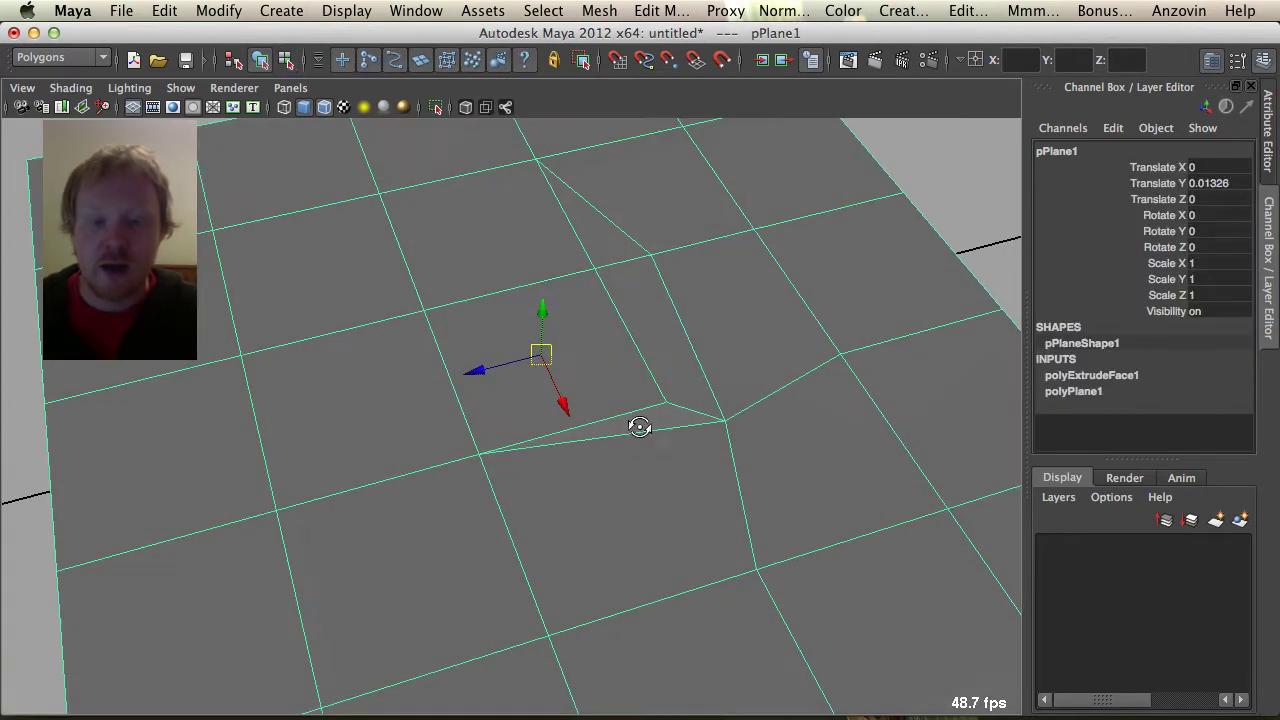
pyautogui.keyDown('alt'); pyautogui.moveTo(666, 266); pyautogui.dragTo(594, 253); pyautogui.keyUp('alt')
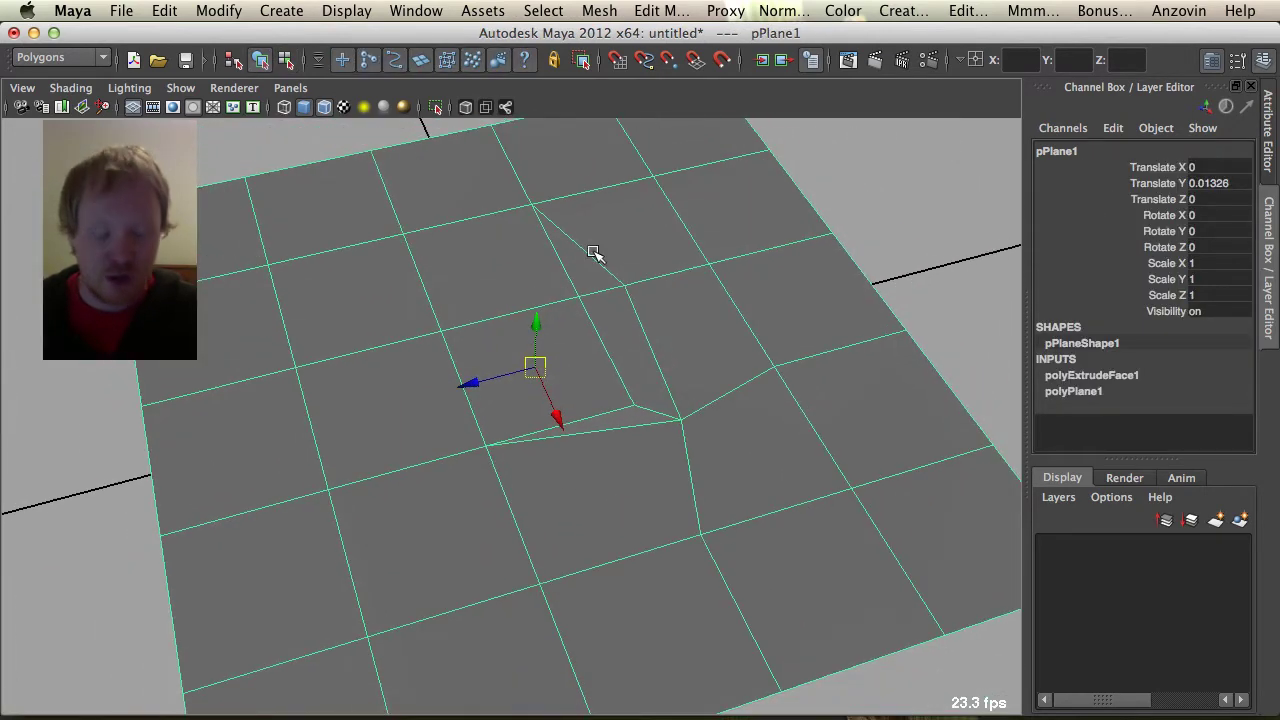
pyautogui.press('3')
pyautogui.keyDown('alt'); pyautogui.moveTo(847, 316); pyautogui.dragTo(728, 322, button='right'); pyautogui.keyUp('alt')
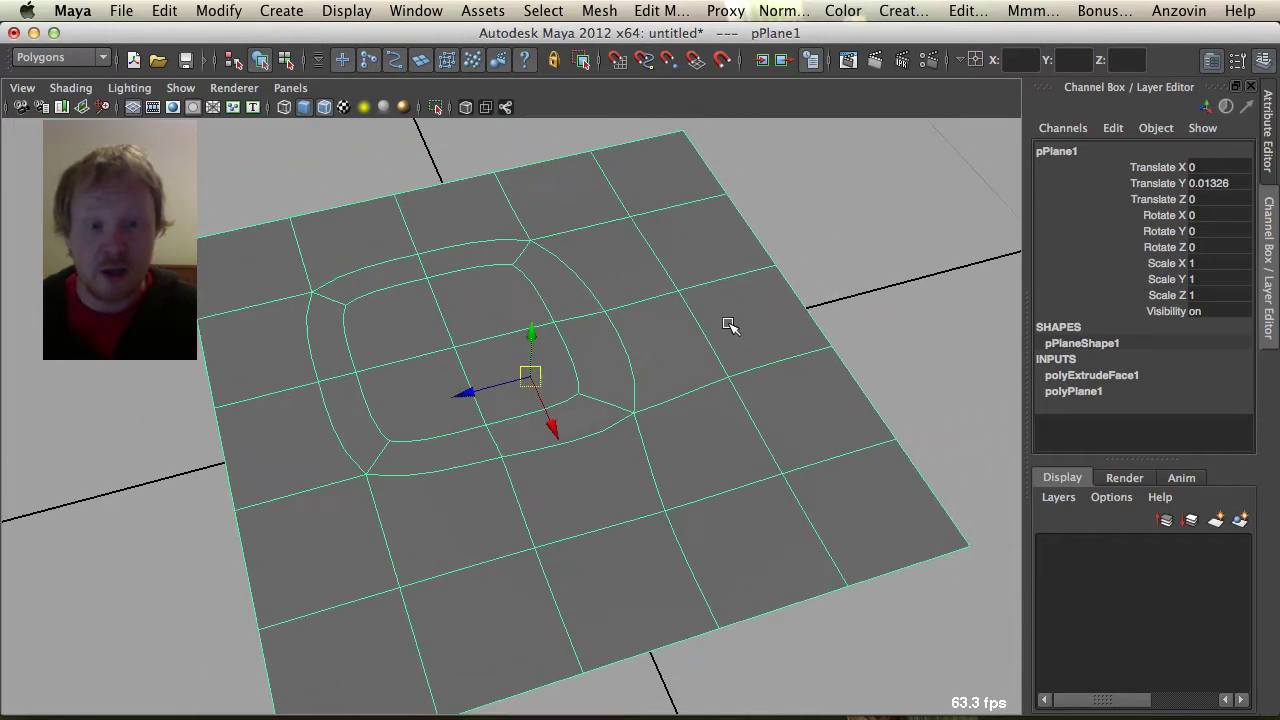
pyautogui.press('1')
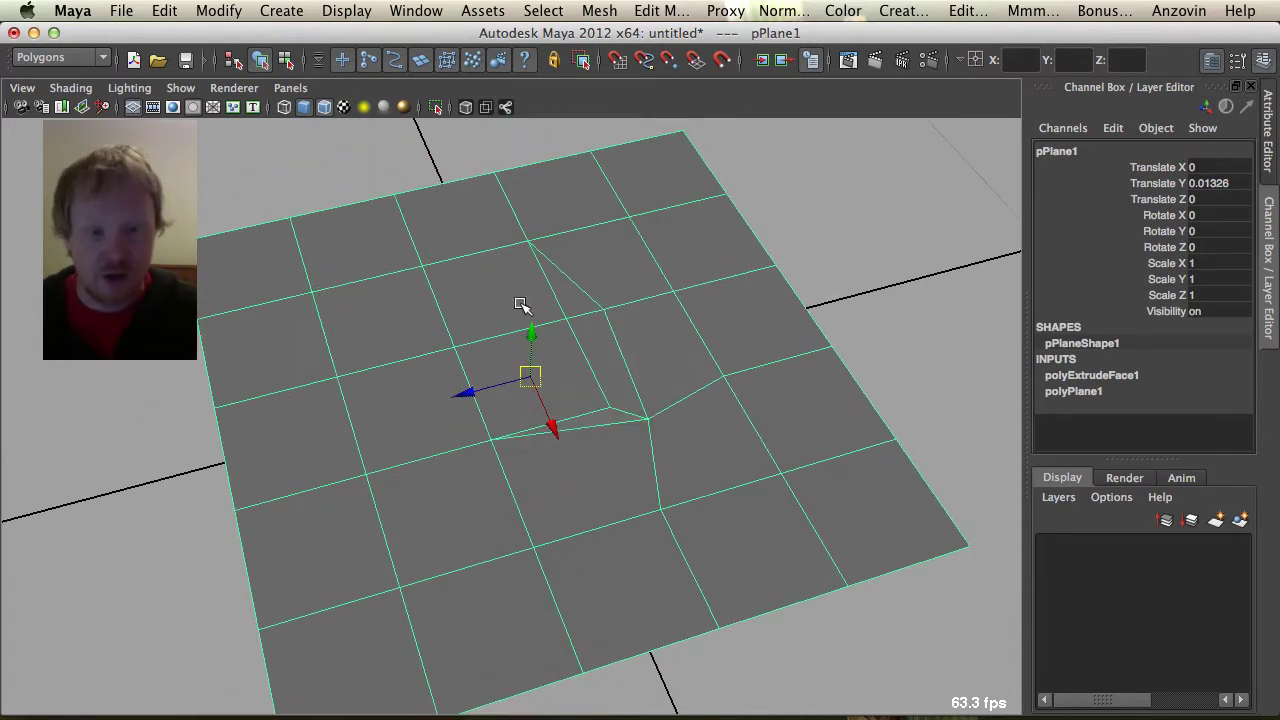
pyautogui.keyDown('alt'); pyautogui.moveTo(523, 303); pyautogui.dragTo(519, 405); pyautogui.keyUp('alt')
pyautogui.keyDown('alt'); pyautogui.moveTo(503, 366); pyautogui.dragTo(601, 361, button='right'); pyautogui.keyUp('alt')
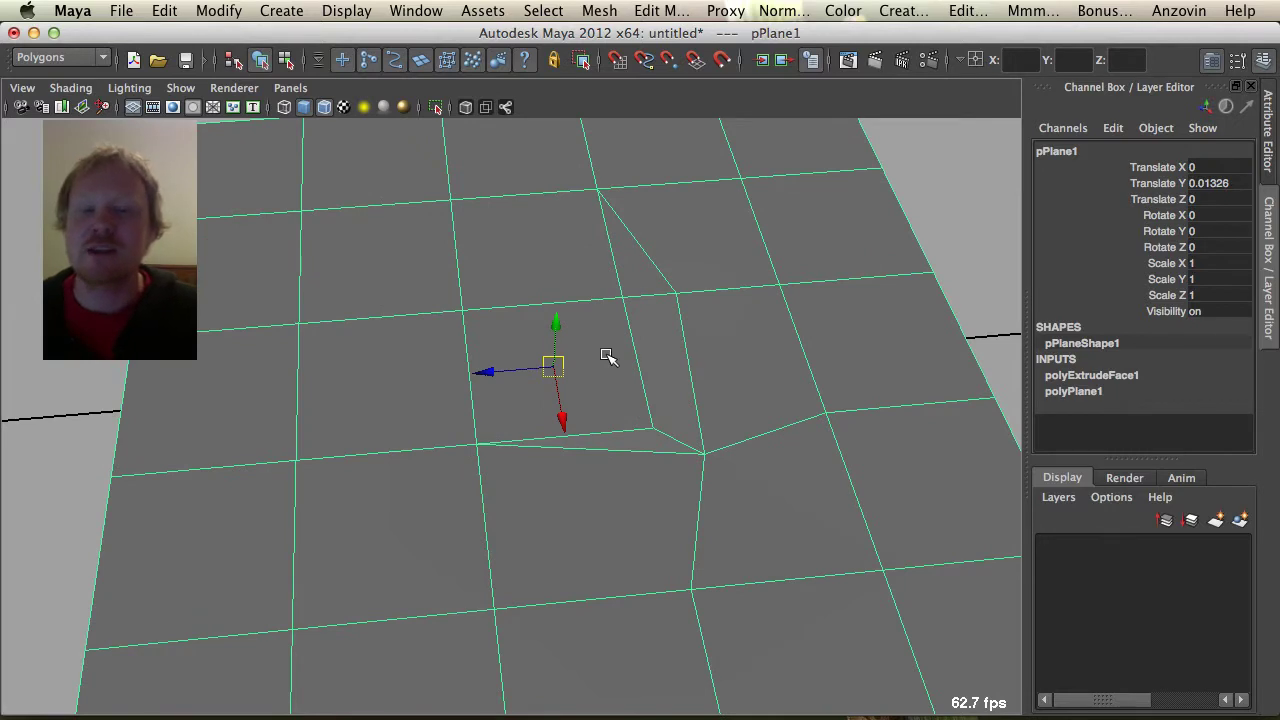
pyautogui.keyDown('alt'); pyautogui.moveTo(532, 372); pyautogui.dragTo(538, 368); pyautogui.keyUp('alt')
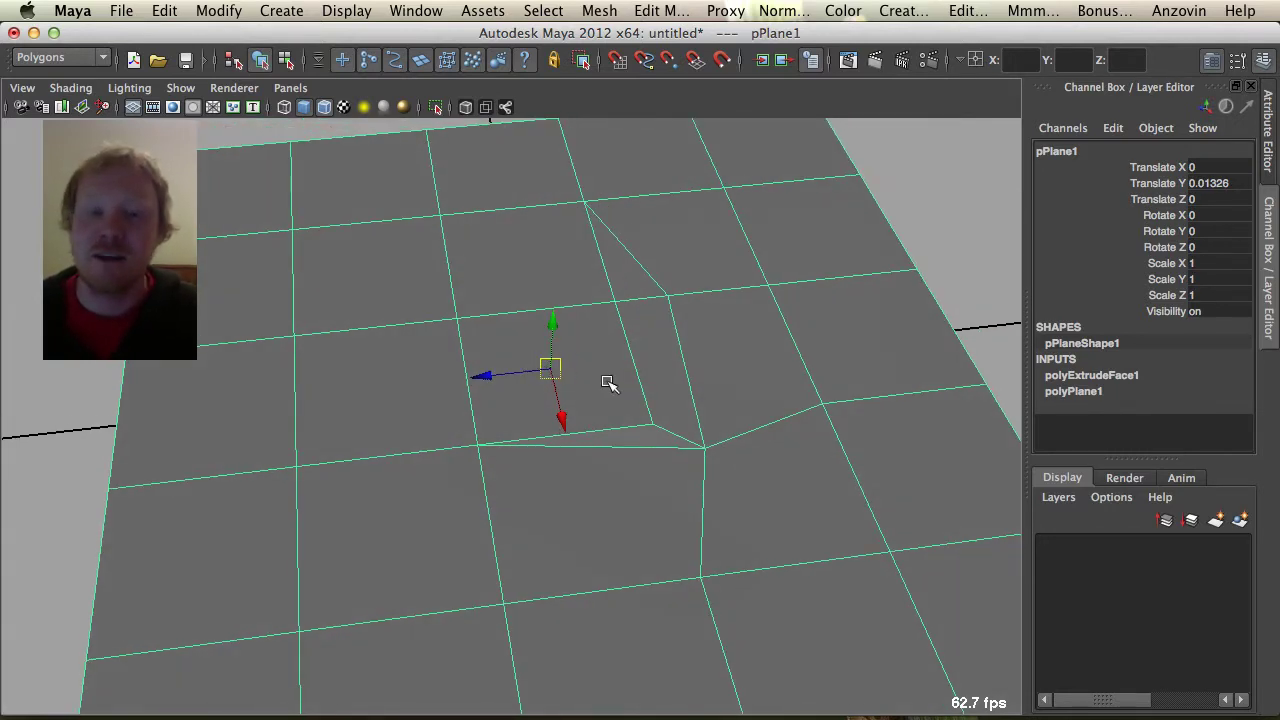
pyautogui.keyDown('alt'); pyautogui.moveTo(612, 381); pyautogui.dragTo(635, 426, button='middle'); pyautogui.keyUp('alt')
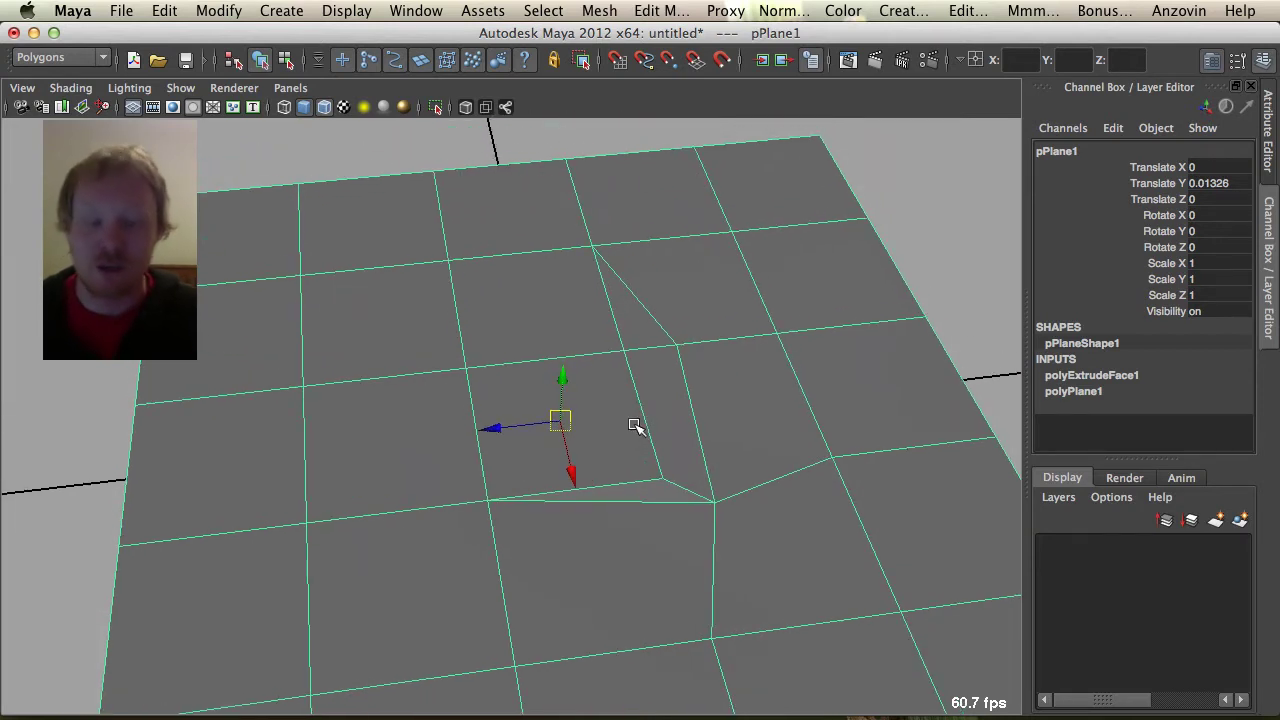
# Undo the vertex moves on the extruded patch
pyautogui.press('z')
pyautogui.press('z')
pyautogui.press('z')
pyautogui.press('z')
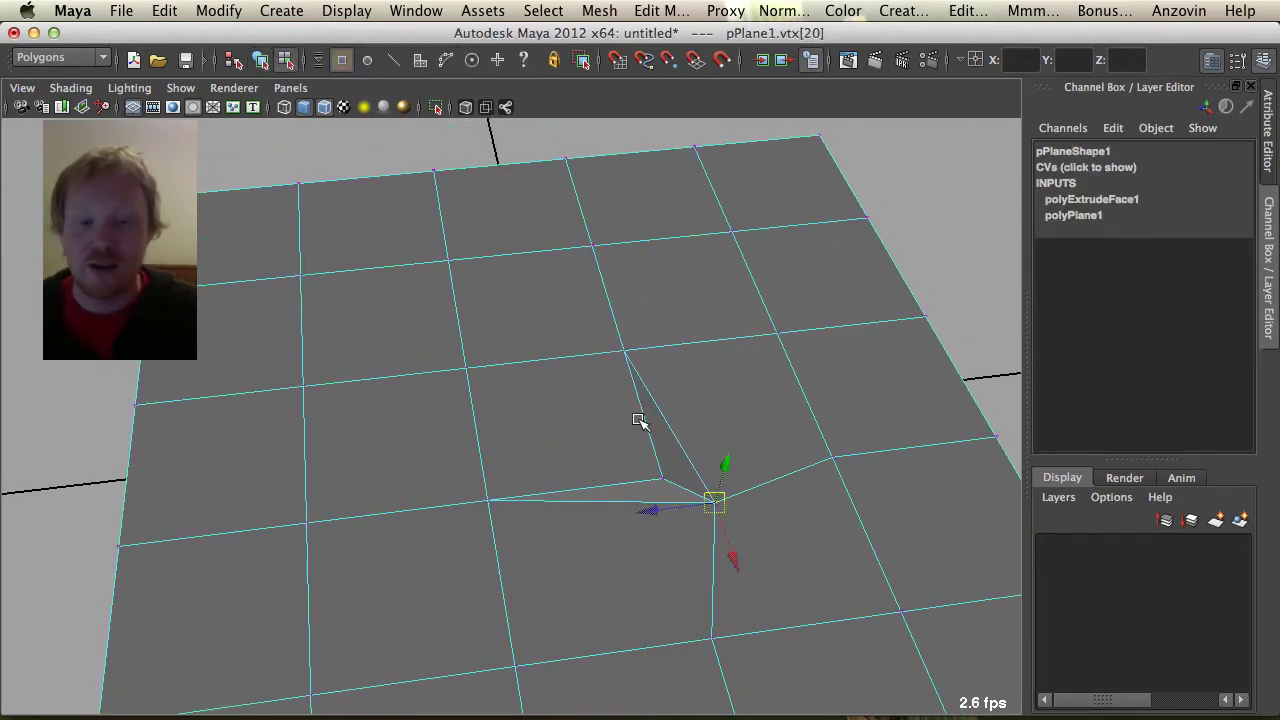
pyautogui.press('z')
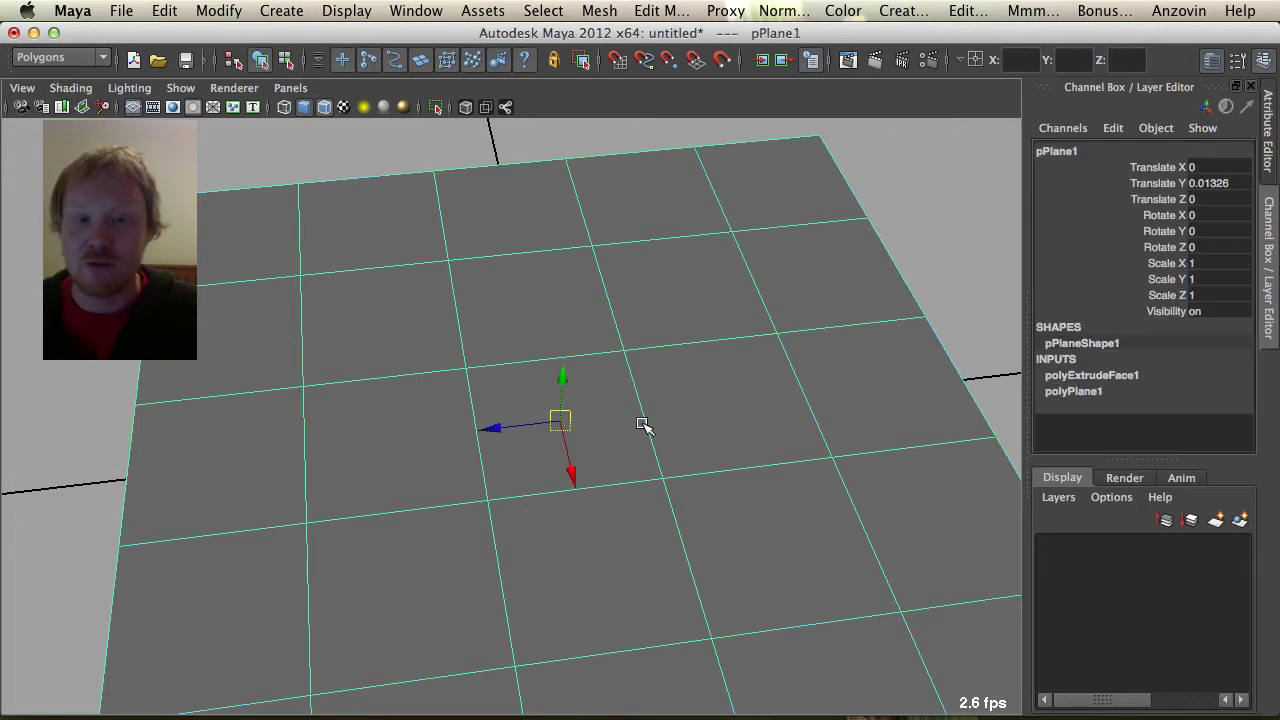
# Undo the remaining face extrusion and the face selection, back to the plain plane
pyautogui.keyDown('alt'); pyautogui.moveTo(643, 425); pyautogui.dragTo(623, 460); pyautogui.keyUp('alt')
pyautogui.press('z')
pyautogui.press('z')
pyautogui.press('z')
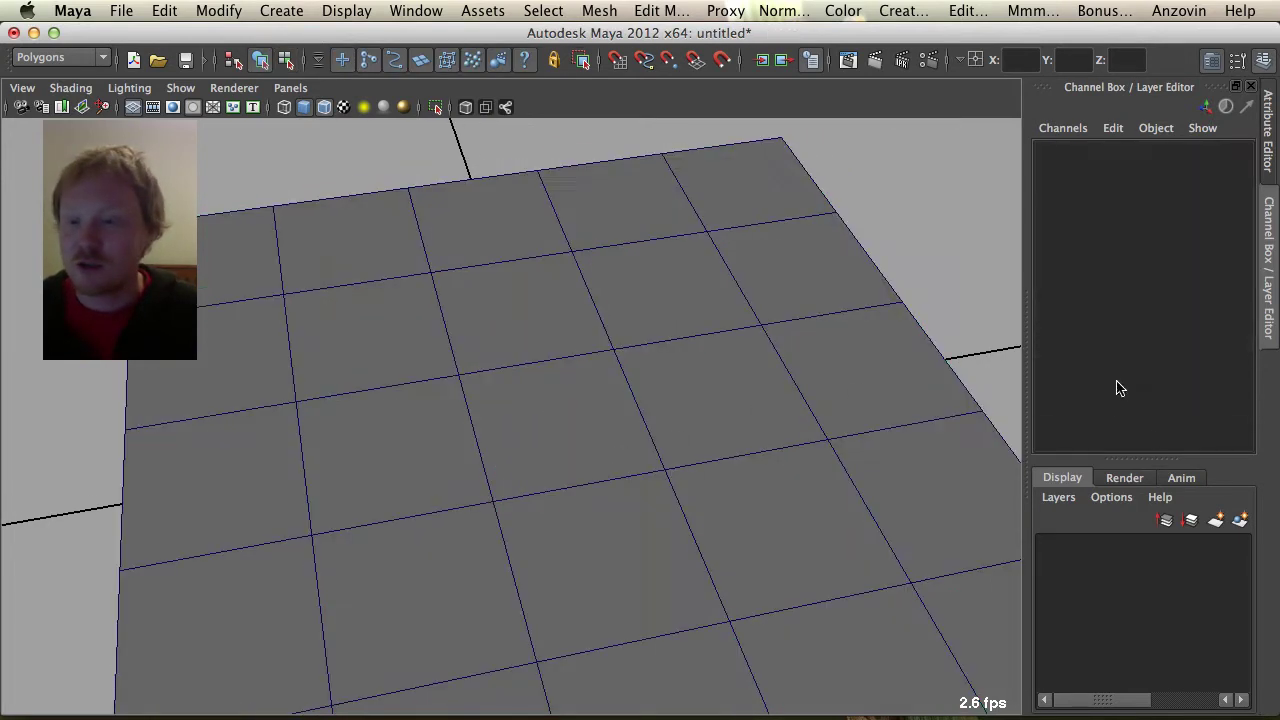
pyautogui.press('z')
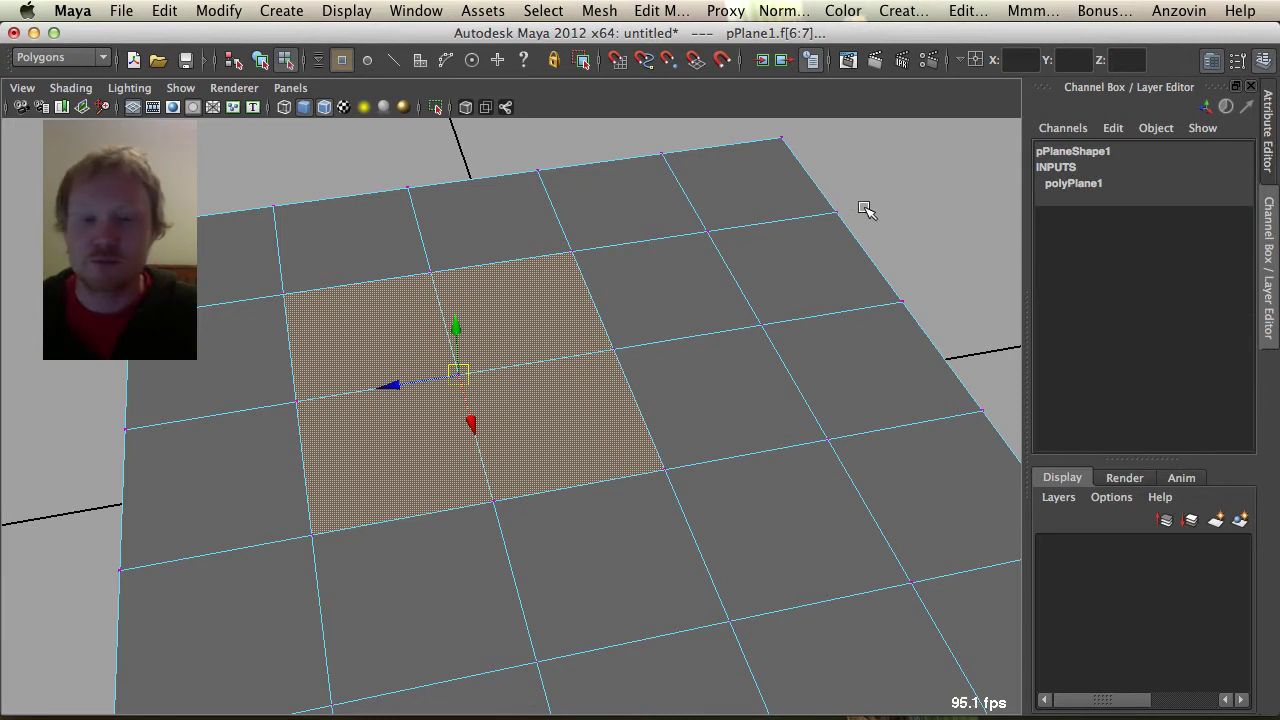
pyautogui.press('z')
pyautogui.press('z')
# Extrude a two-by-two block of the plane's faces upward by about 0.12 units
pyautogui.press('F11')
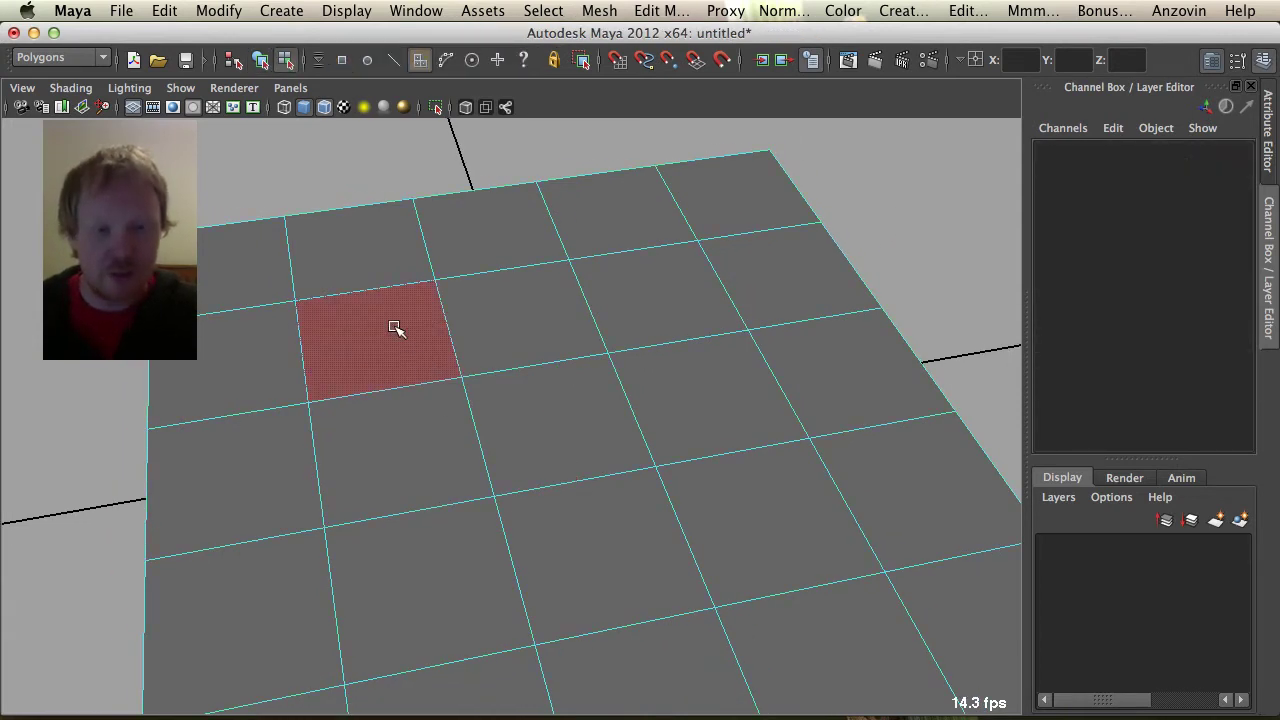
pyautogui.moveTo(397, 329); pyautogui.dragTo(480, 403)
pyautogui.press('g')
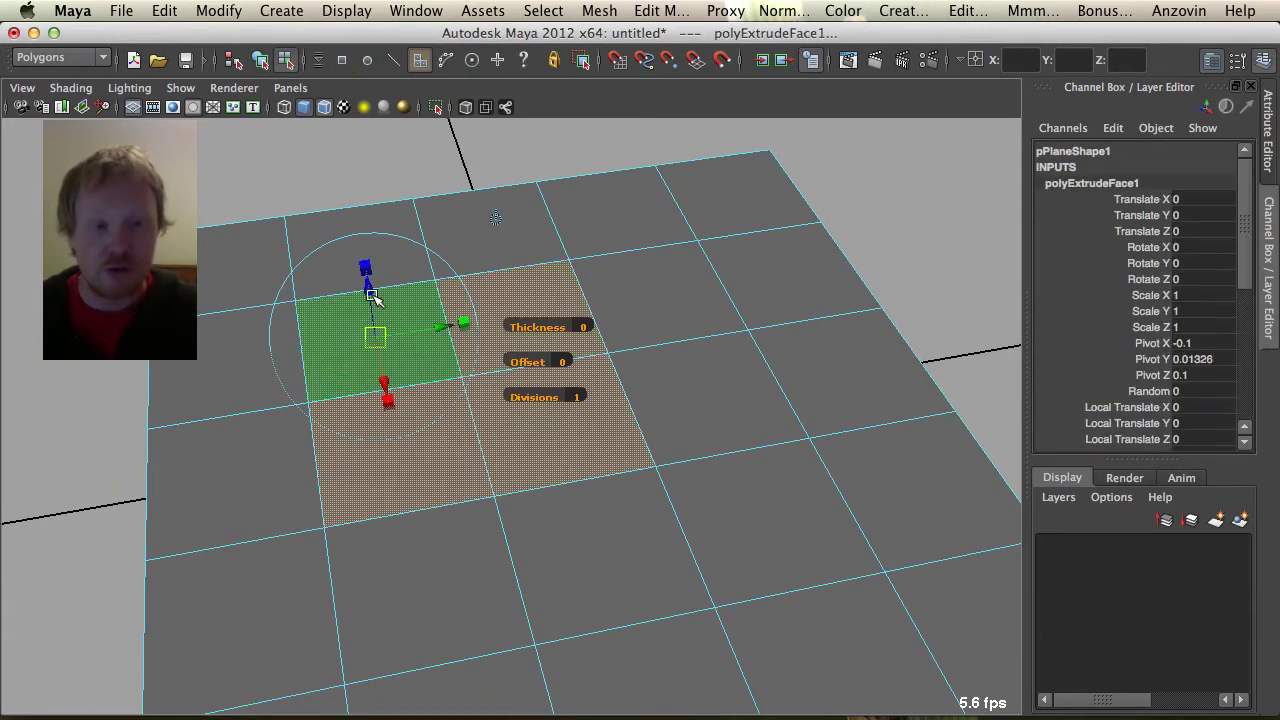
pyautogui.moveTo(369, 289); pyautogui.dragTo(358, 215)
pyautogui.scroll(-3, 342, 250)
pyautogui.keyDown('alt'); pyautogui.moveTo(331, 281); pyautogui.dragTo(434, 314); pyautogui.keyUp('alt')
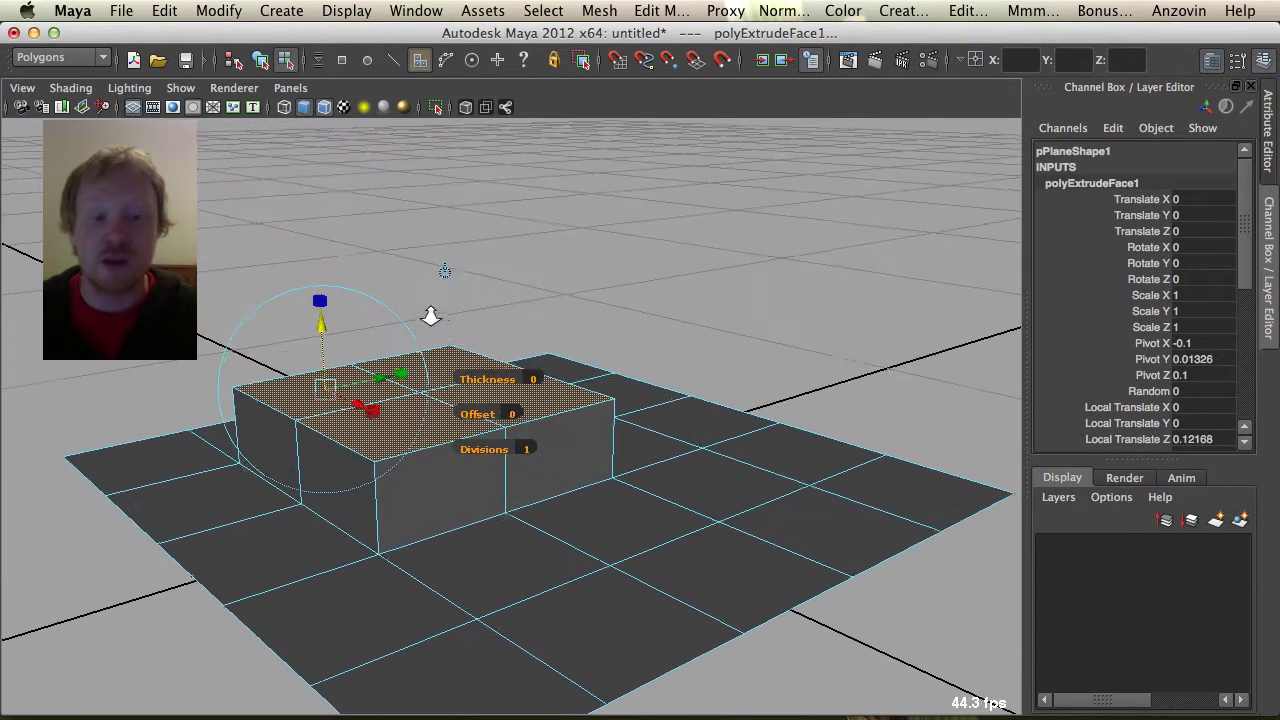
# Reactivate the existing extrusion's manipulator from the construction history in object mode, adjust the block with it, and undo back to the flat plane
pyautogui.press('F8')
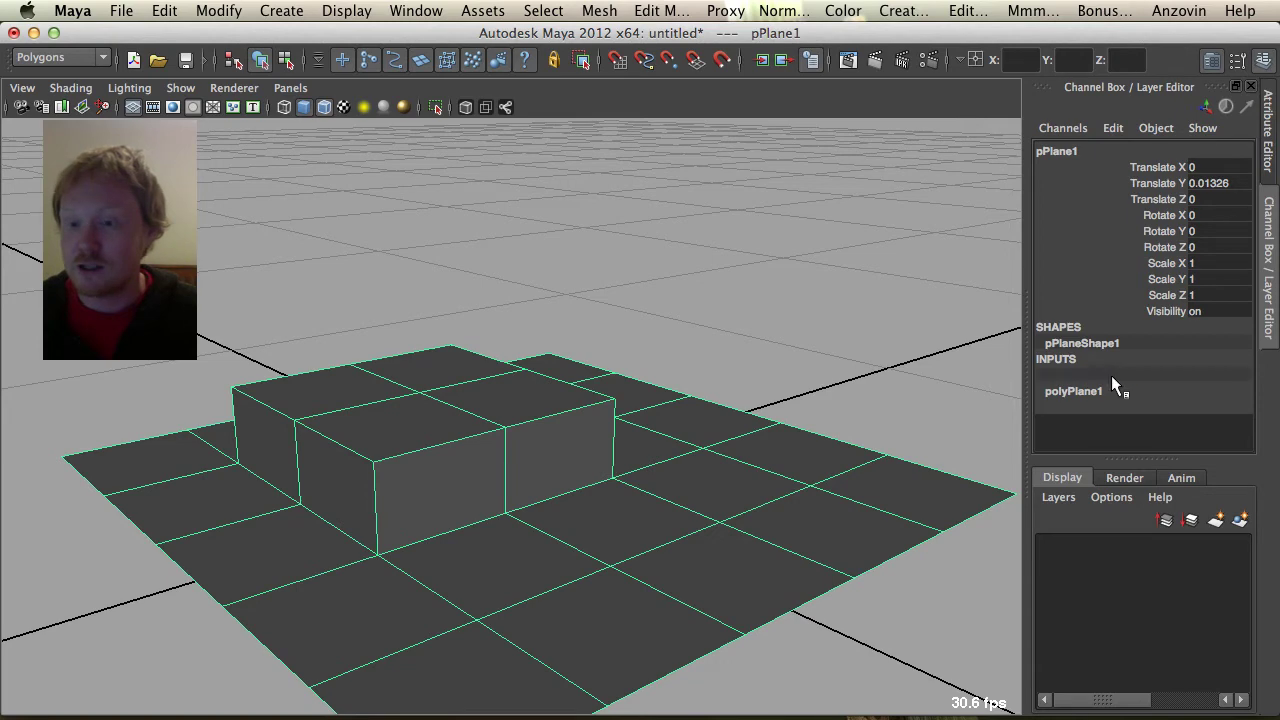
pyautogui.click(1111, 375)
pyautogui.press('t')
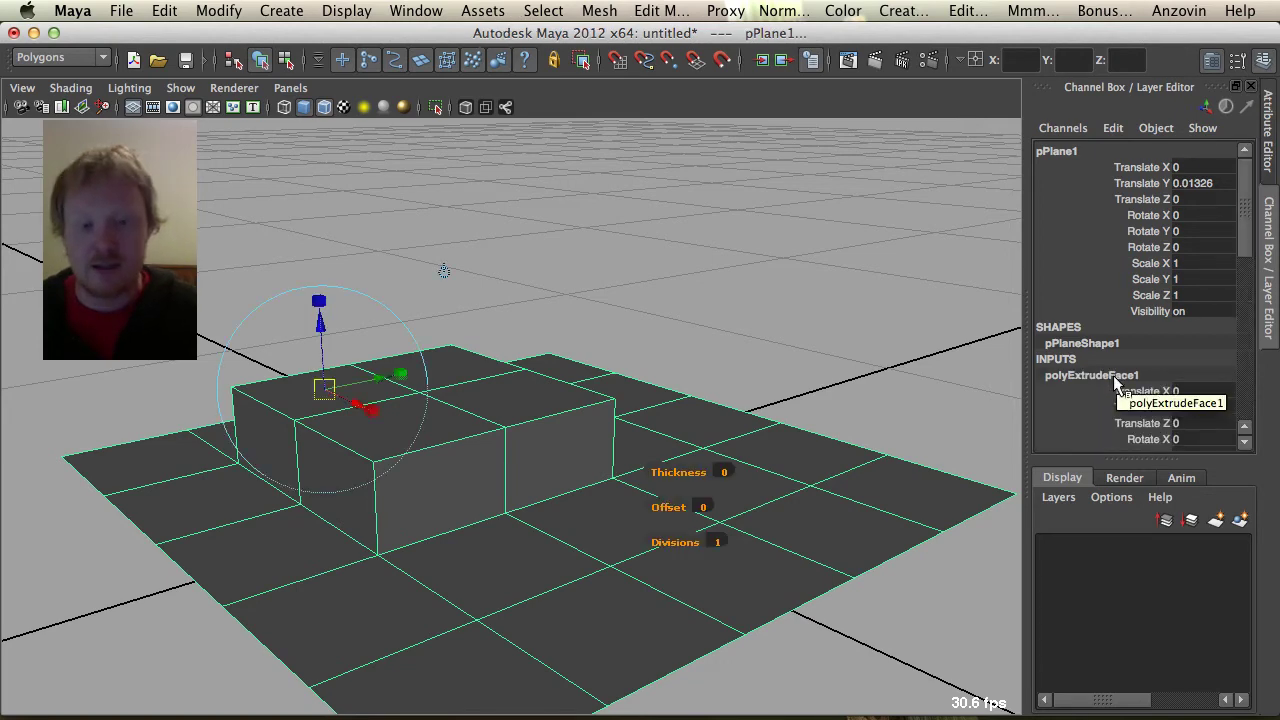
pyautogui.keyDown('alt'); pyautogui.moveTo(435, 489); pyautogui.dragTo(316, 477); pyautogui.keyUp('alt')
pyautogui.moveTo(364, 298); pyautogui.dragTo(390, 350)
pyautogui.keyDown('alt'); pyautogui.moveTo(556, 310); pyautogui.dragTo(463, 354); pyautogui.keyUp('alt')
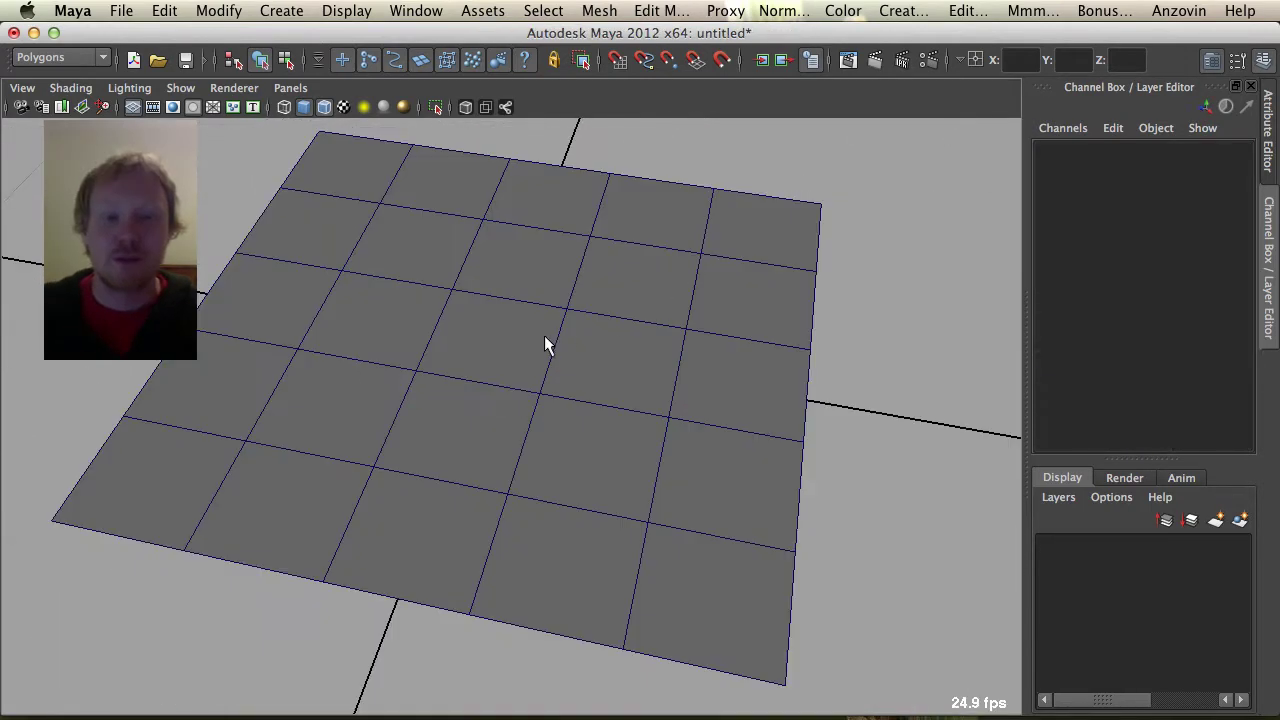
pyautogui.press('z')
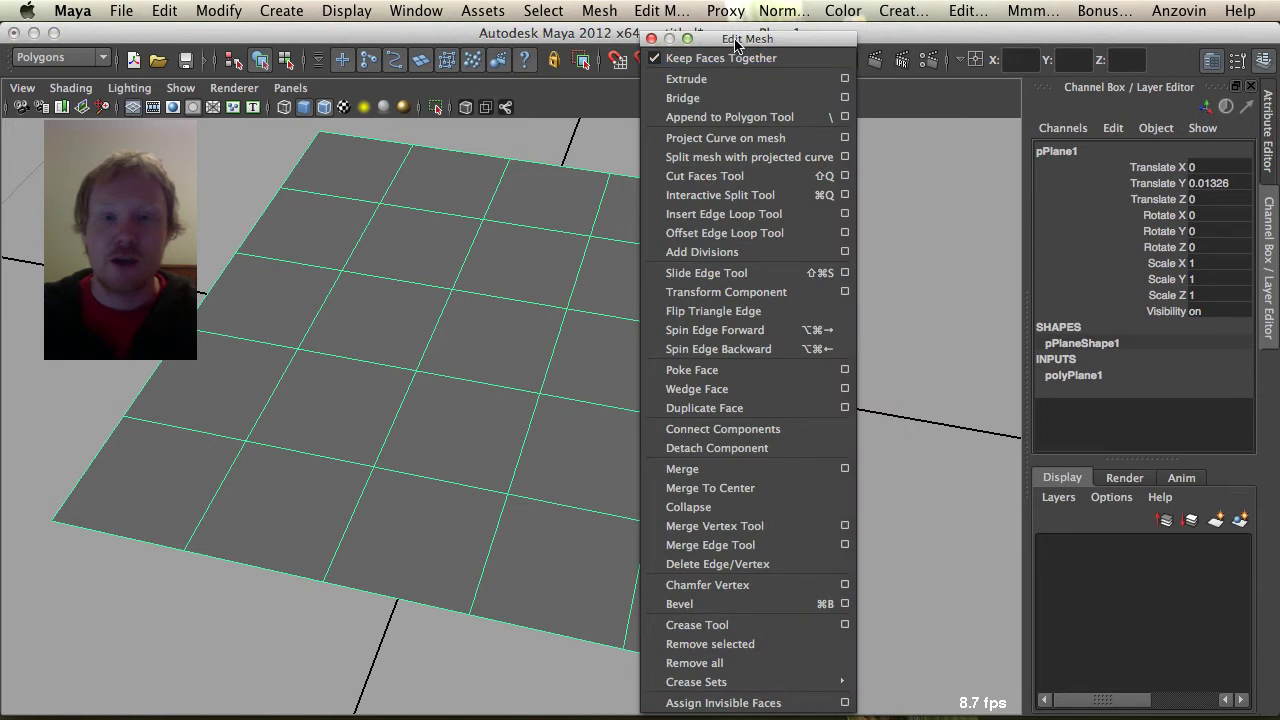
# Keep the Edit Mesh commands floating beside the plane and turn off Keep Faces Together
pyautogui.click(680, 34)
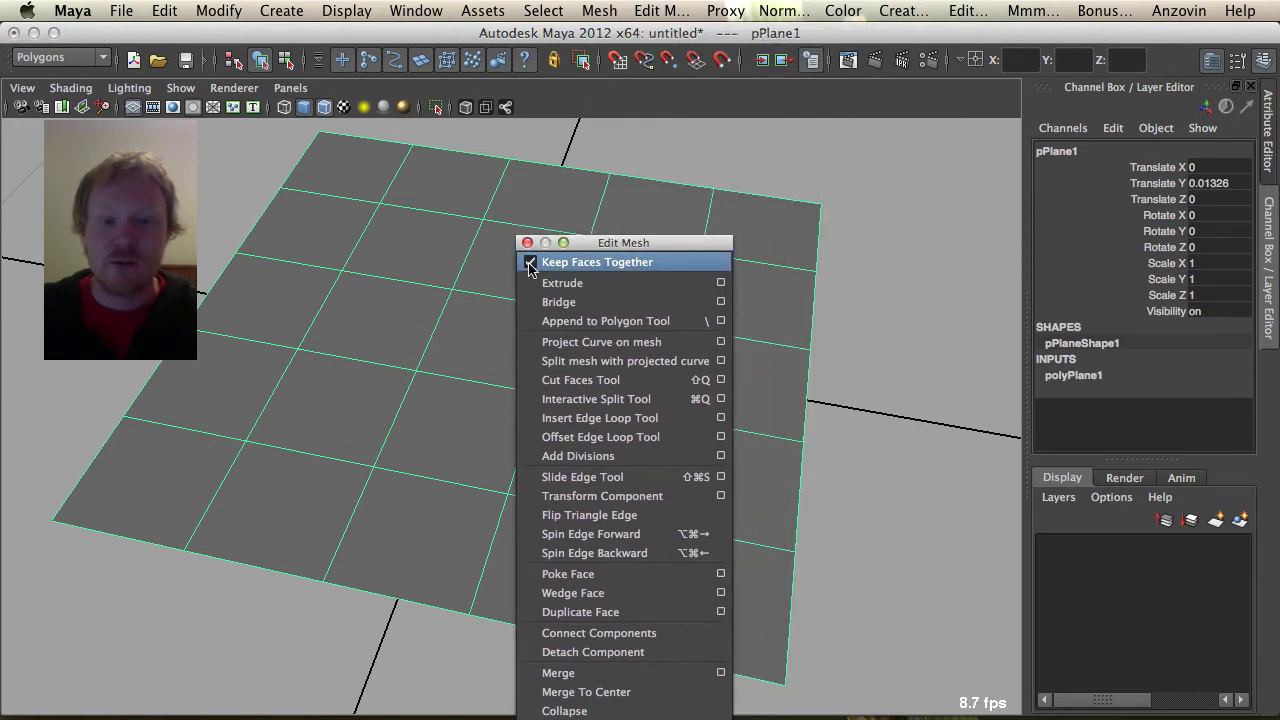
pyautogui.moveTo(614, 242); pyautogui.dragTo(846, 169)
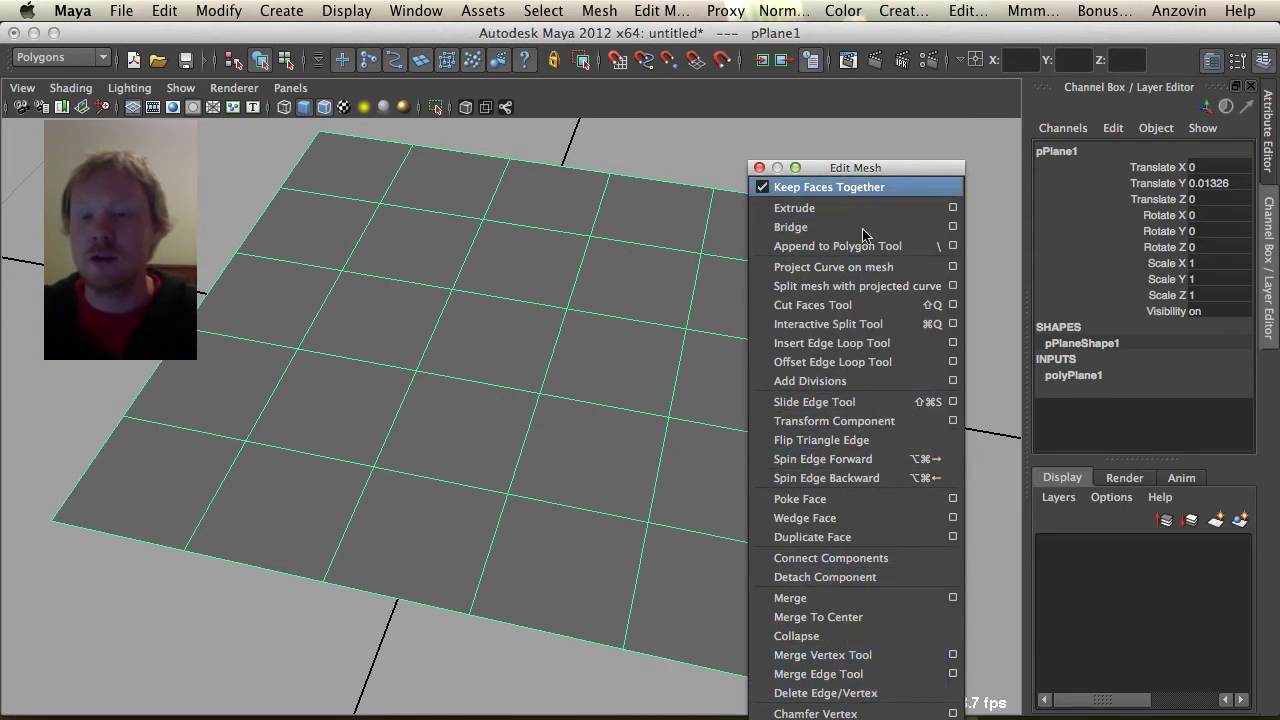
pyautogui.moveTo(870, 172); pyautogui.dragTo(893, 143)
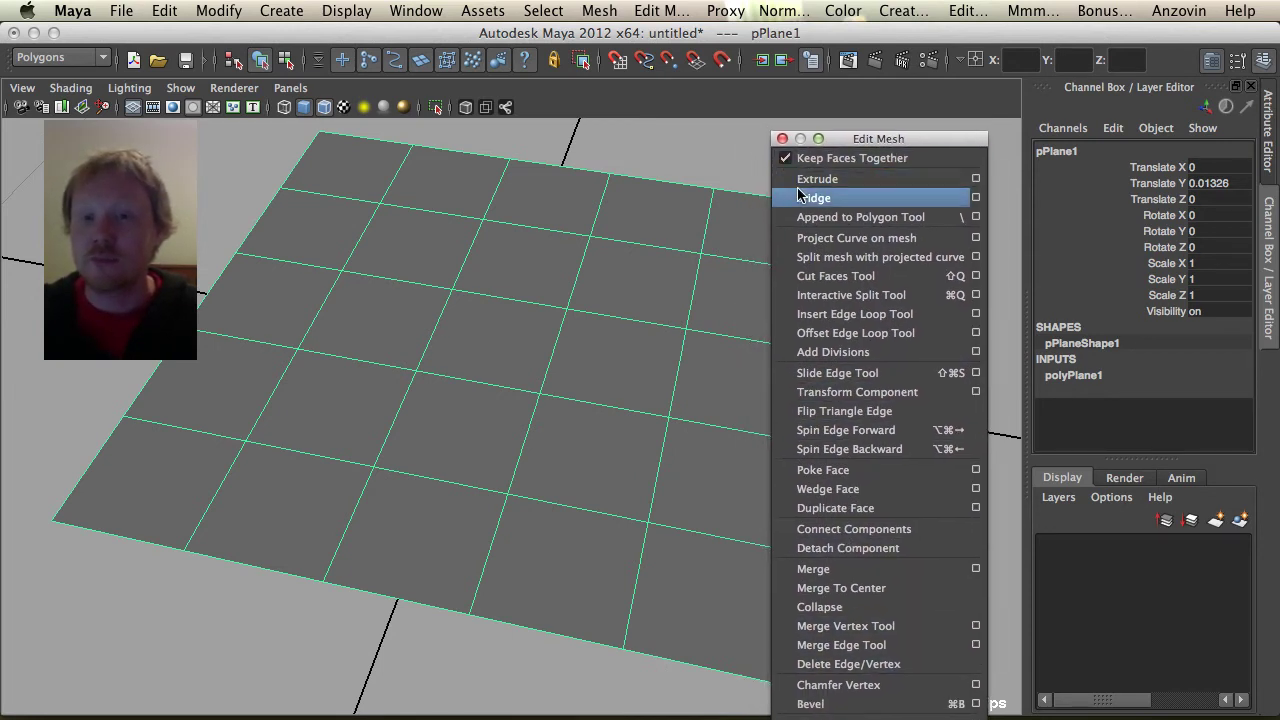
pyautogui.click(788, 158)
# Extrude a three-by-three block of faces as separate columns about 0.21 units high, and scale their tops down into tapers
pyautogui.keyDown('alt'); pyautogui.moveTo(563, 289); pyautogui.dragTo(427, 390); pyautogui.keyUp('alt')
pyautogui.moveTo(345, 290); pyautogui.dragTo(367, 350, button='right')
pyautogui.moveTo(457, 432); pyautogui.dragTo(545, 436)
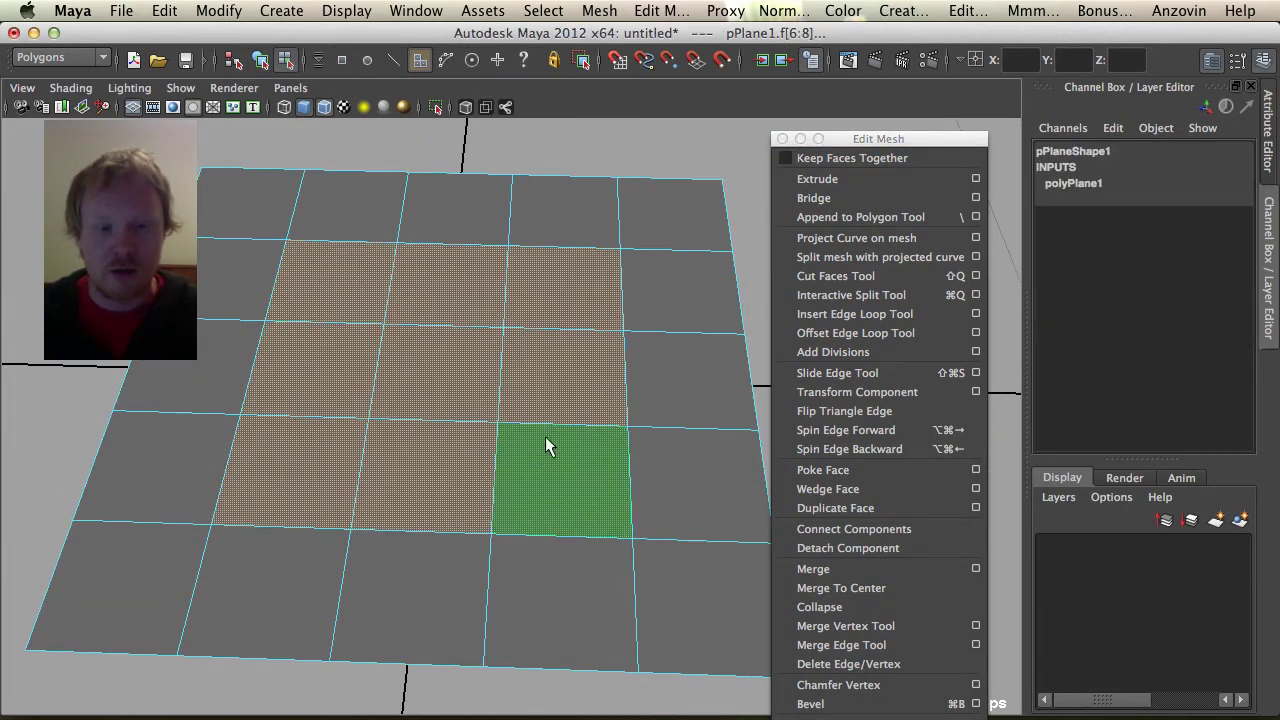
pyautogui.press('g')
pyautogui.keyDown('alt'); pyautogui.moveTo(678, 422); pyautogui.dragTo(684, 354); pyautogui.keyUp('alt')
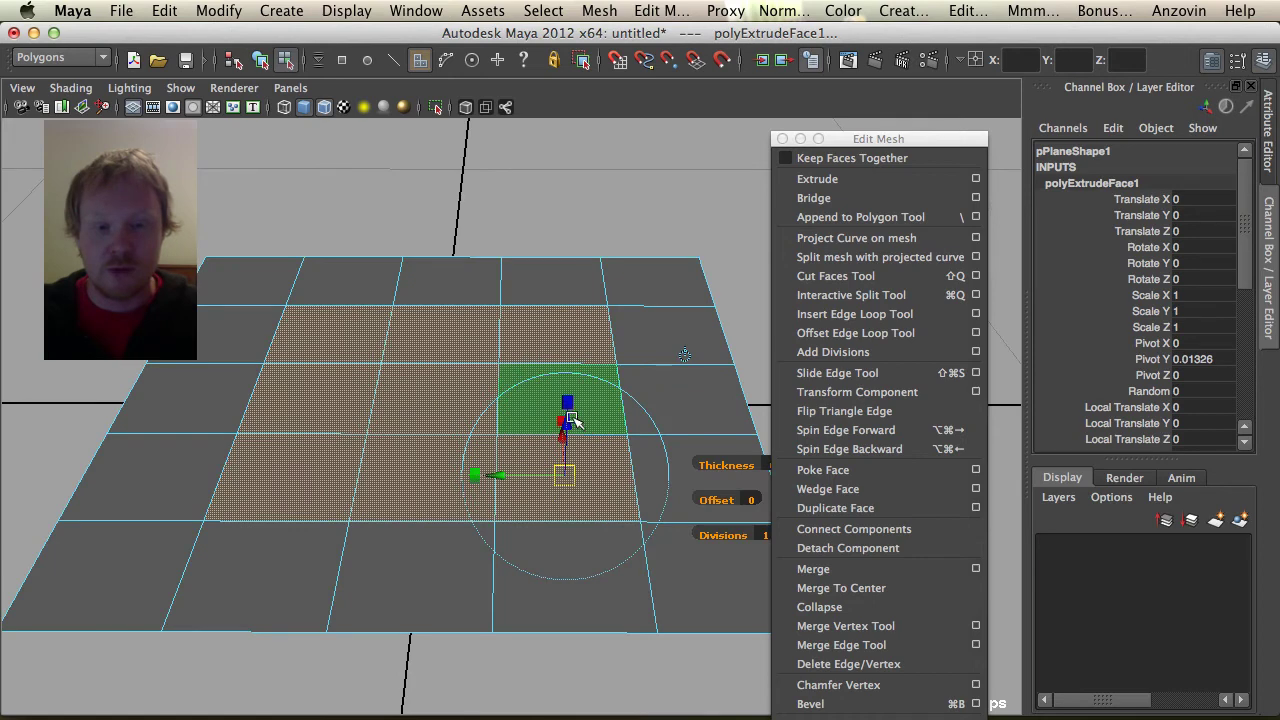
pyautogui.moveTo(573, 421); pyautogui.dragTo(597, 310)
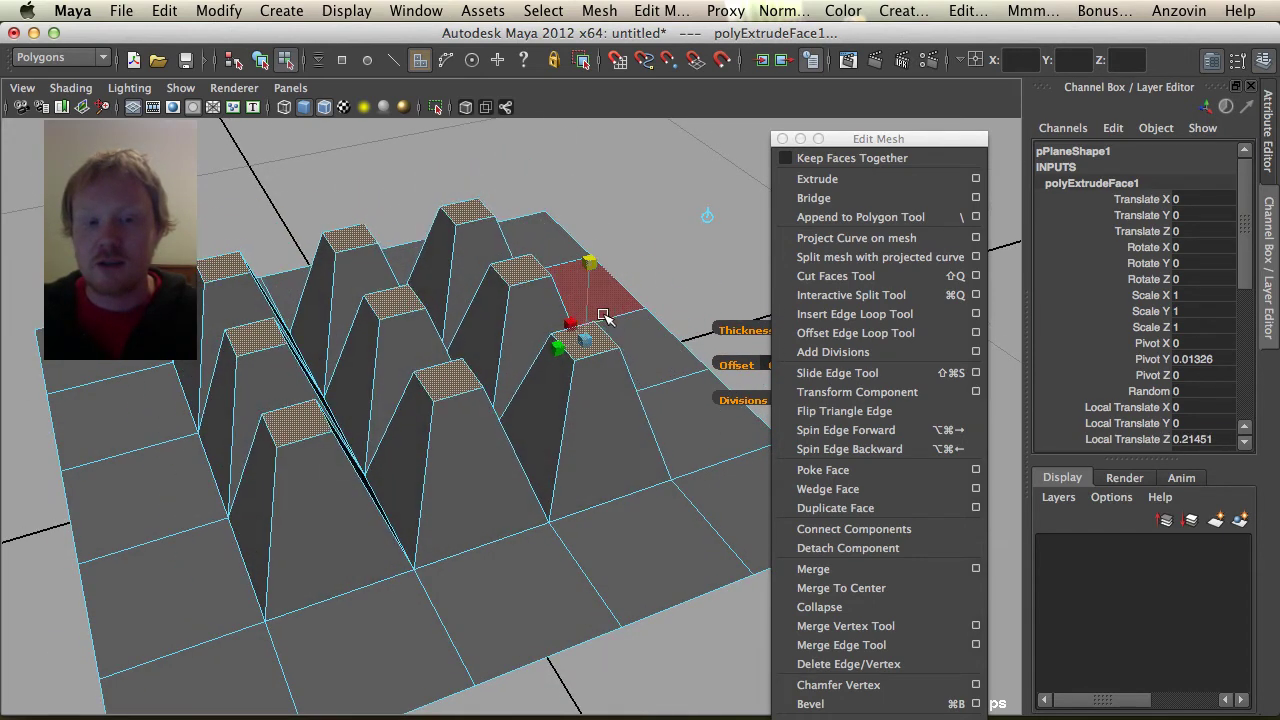
pyautogui.keyDown('alt'); pyautogui.moveTo(491, 410); pyautogui.dragTo(391, 480); pyautogui.keyUp('alt')
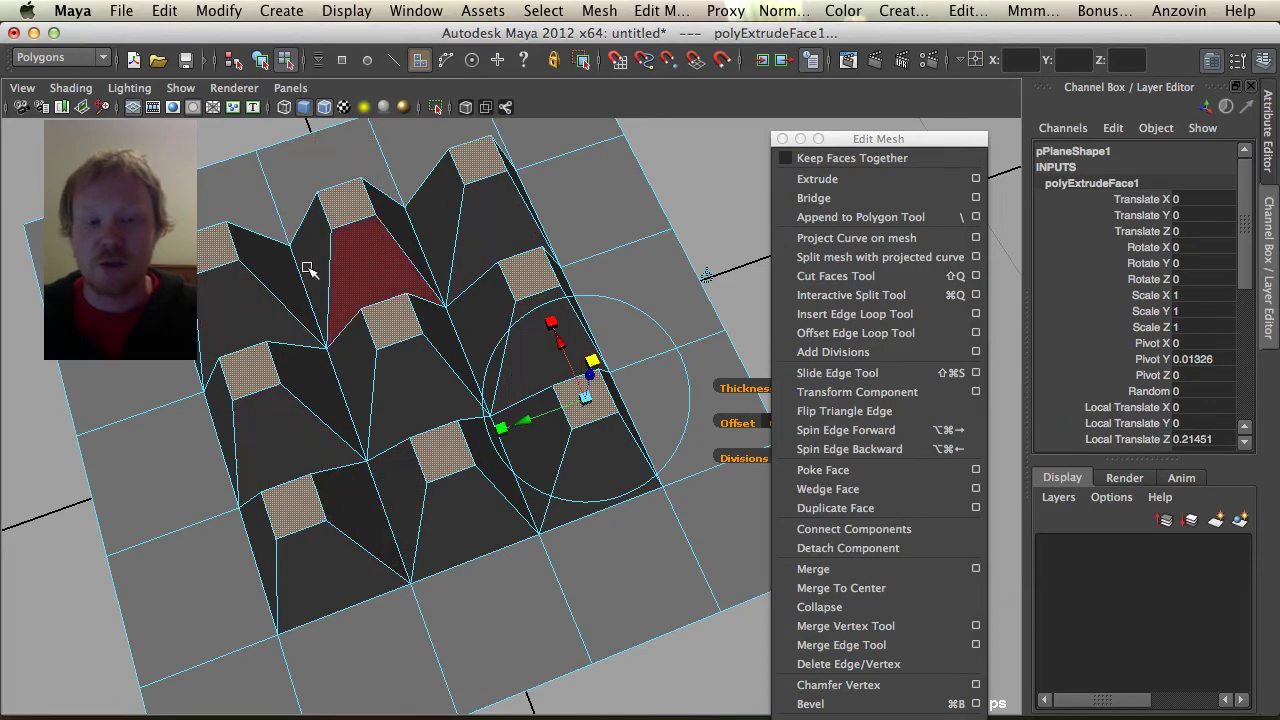
pyautogui.keyDown('alt'); pyautogui.moveTo(307, 270); pyautogui.dragTo(433, 180); pyautogui.keyUp('alt')
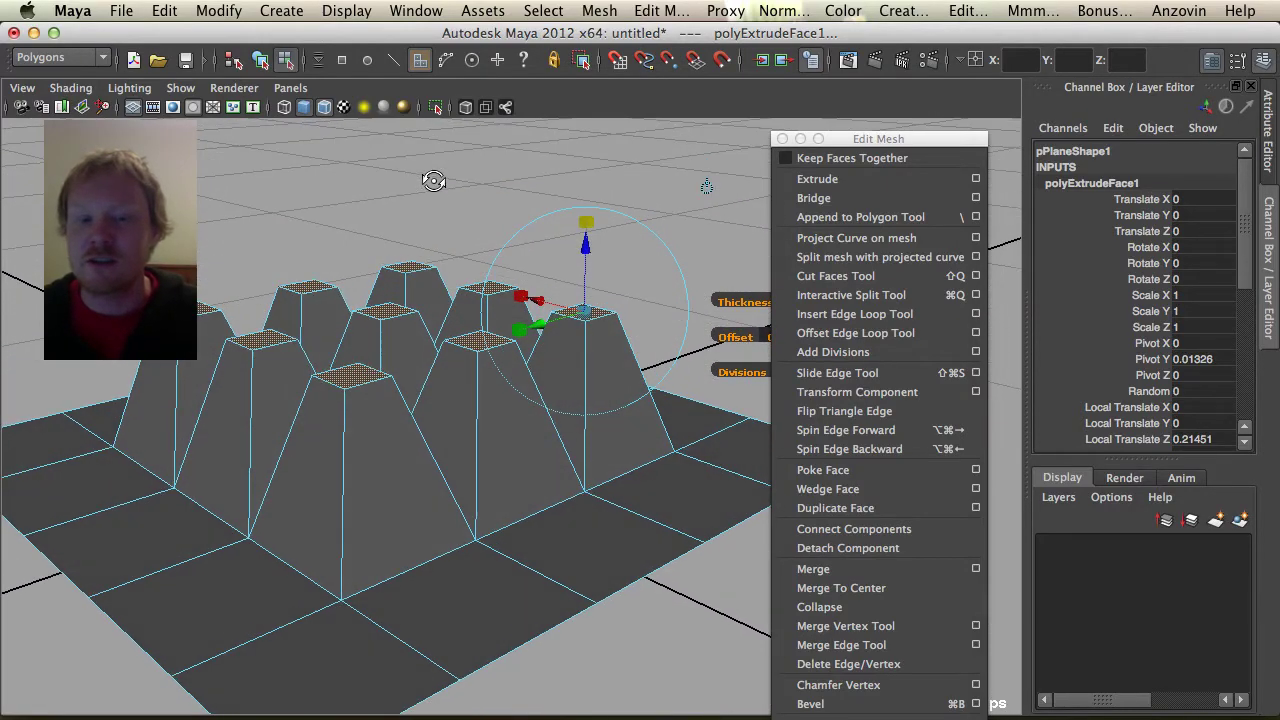